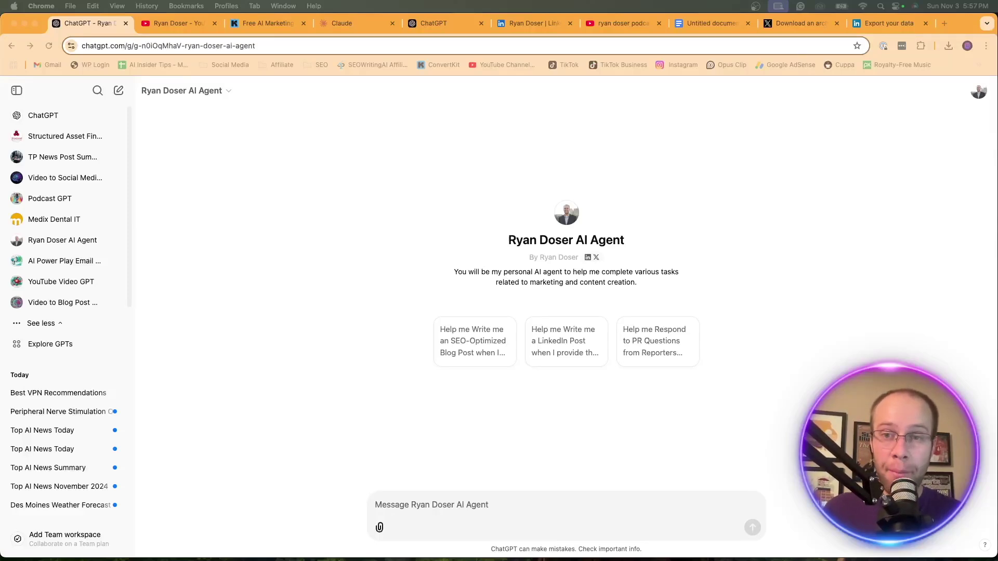
- Highlight the agent's title and byline on the existing personal AI agent's GPT page
click(767, 251)
triple_click(767, 251)
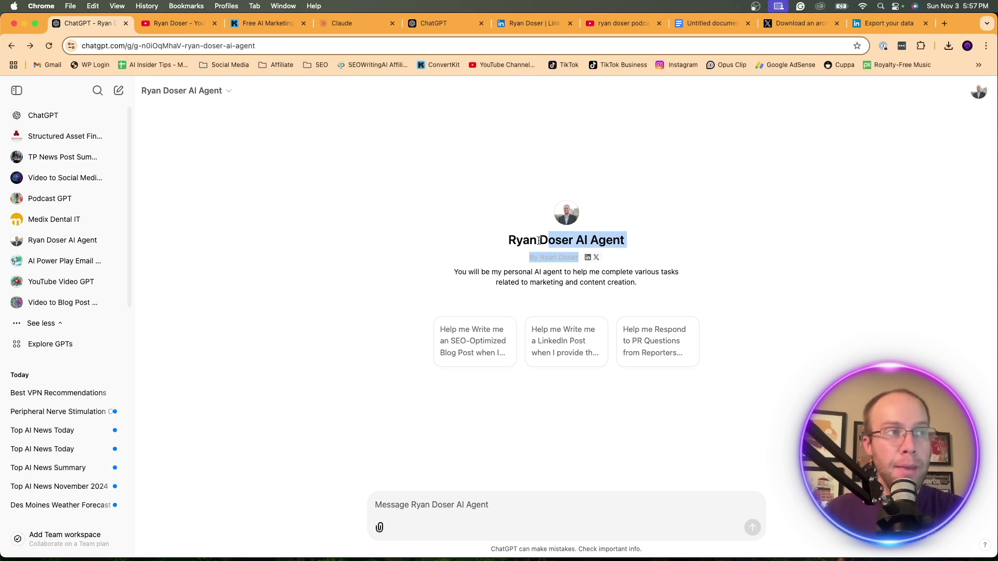
click(767, 251)
triple_click(713, 250)
click(756, 243)
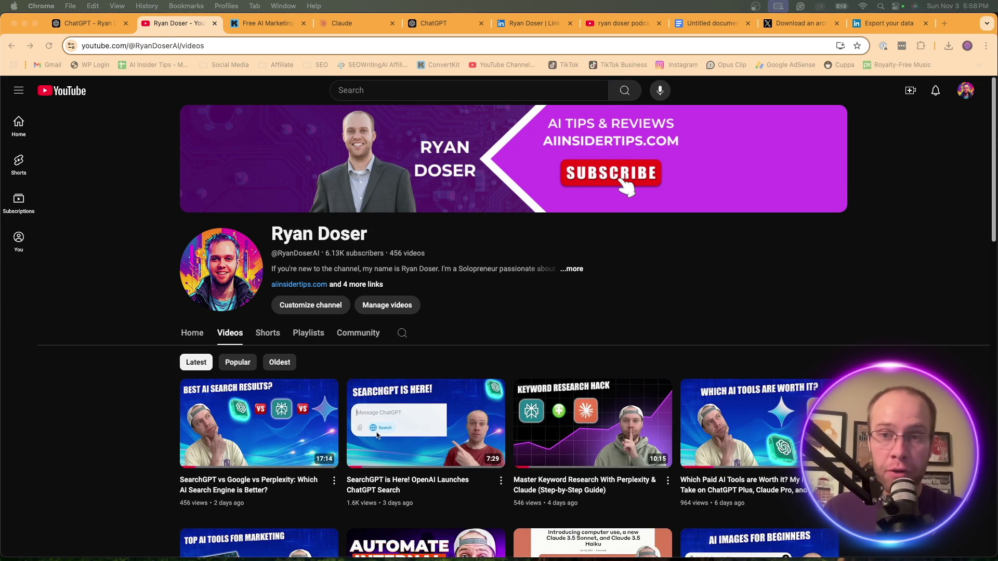
- View the Free AI Marketing Essentials Guide signup page and its headline, then return to ChatGPT
click(281, 25)
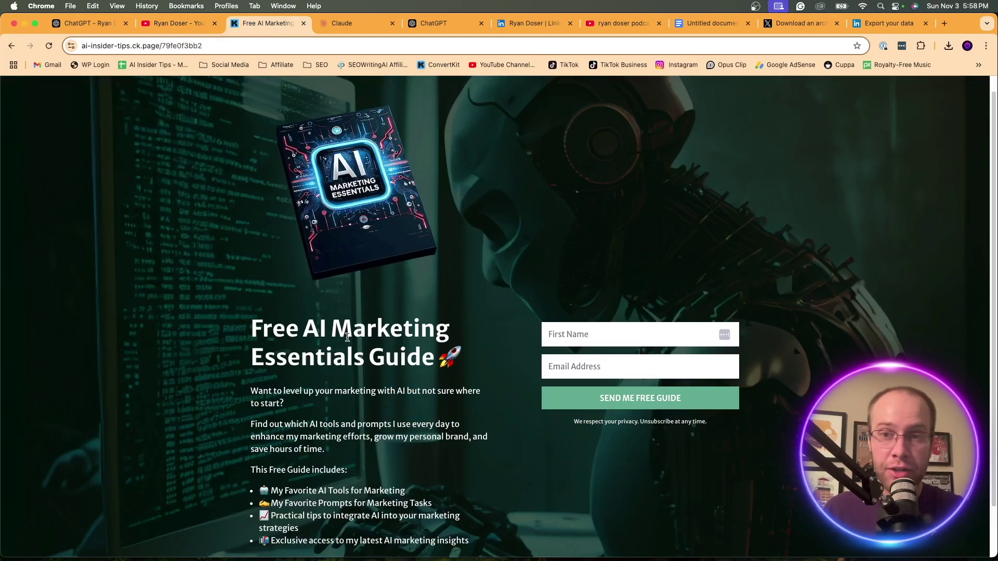
drag(252, 326, 481, 361)
click(481, 360)
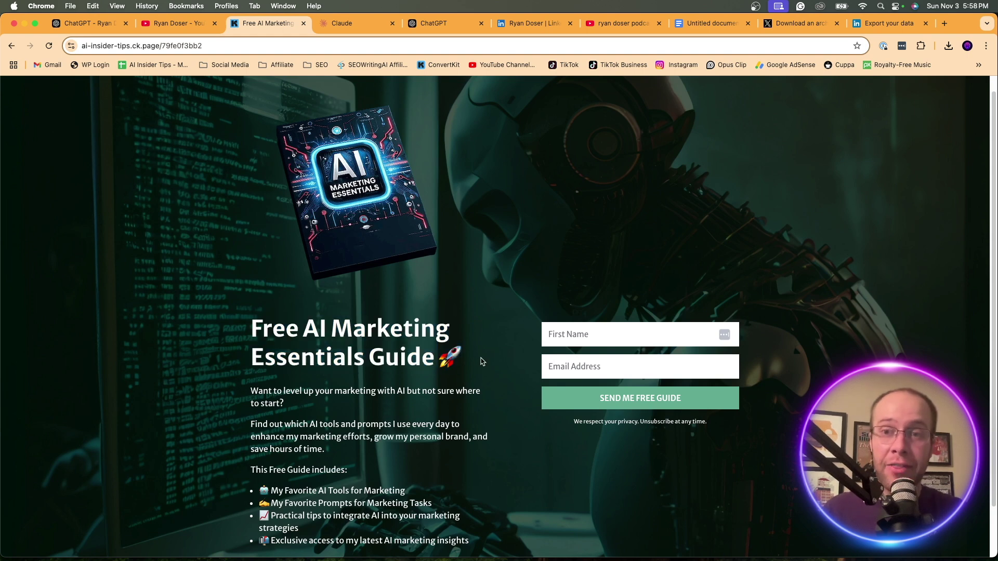
click(112, 27)
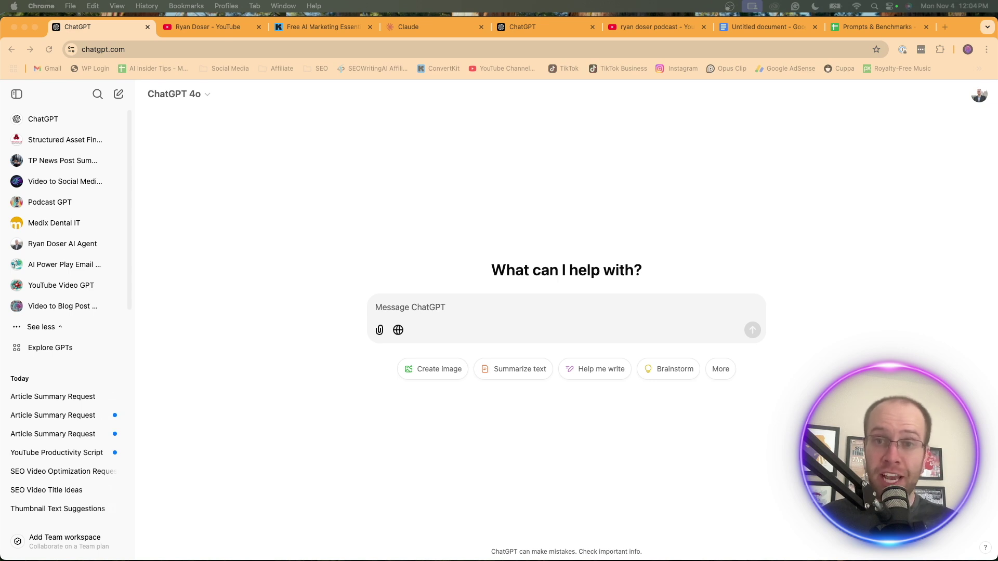
- Focus the Message ChatGPT box on the blank GPT-4o new-chat page
click(807, 128)
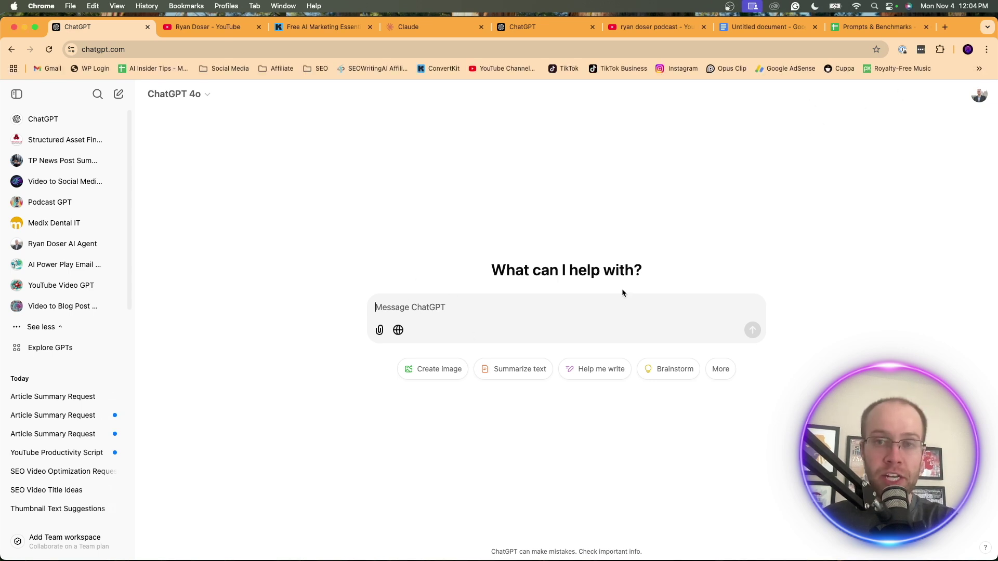
- Go to My GPTs from the account menu and start a new GPT with Create a GPT
click(975, 94)
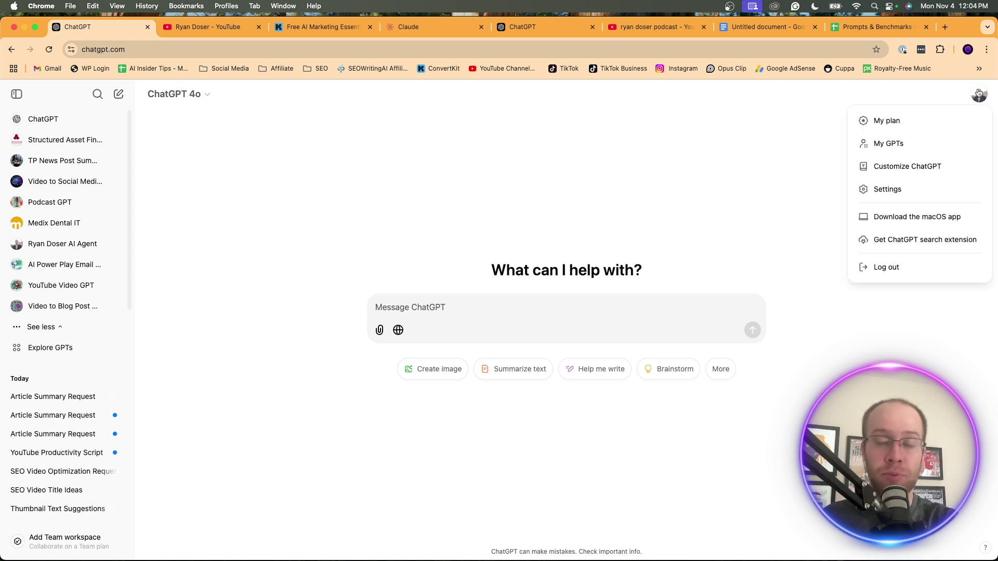
click(911, 154)
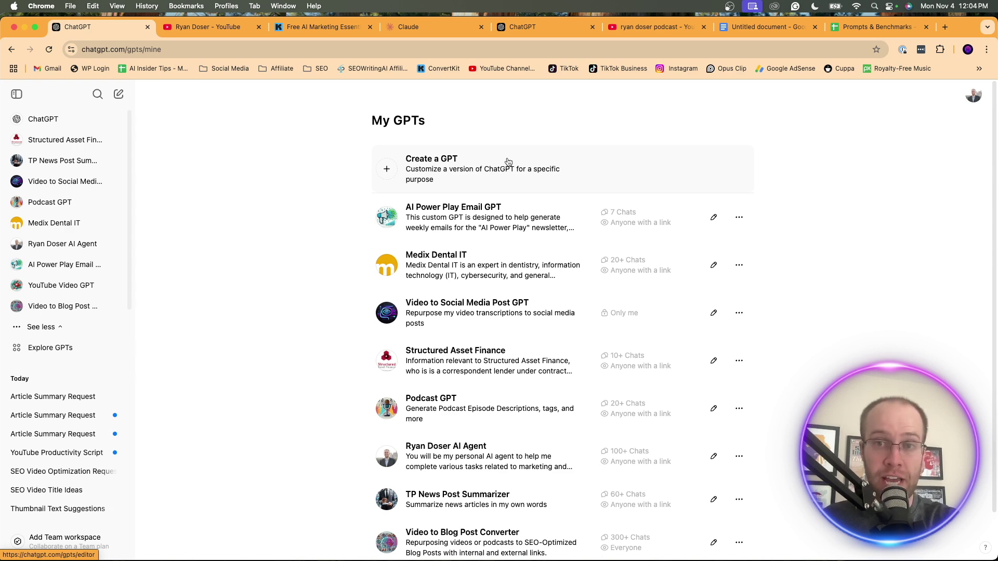
scroll(528, 280, down, 2)
scroll(545, 301, up, 2)
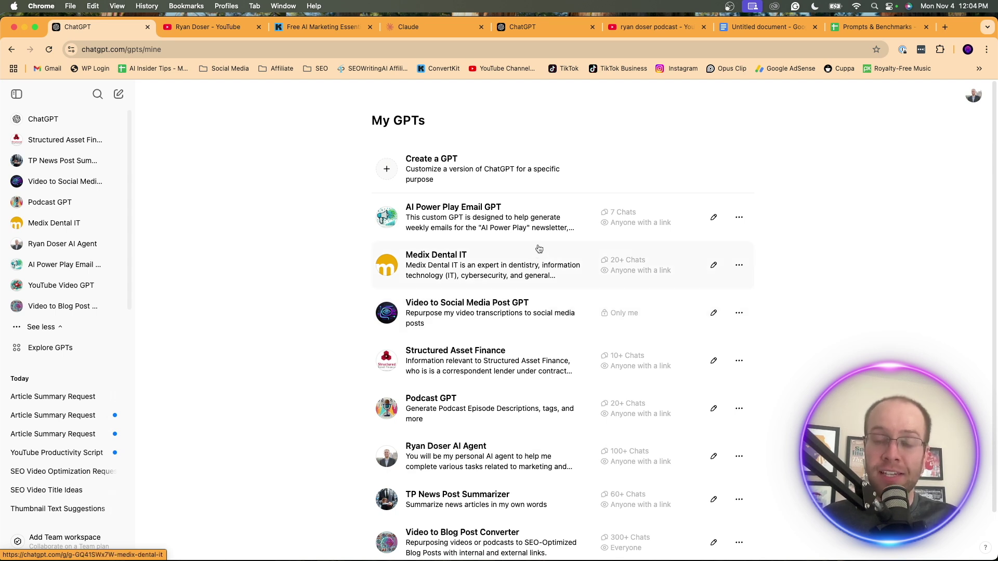
click(459, 162)
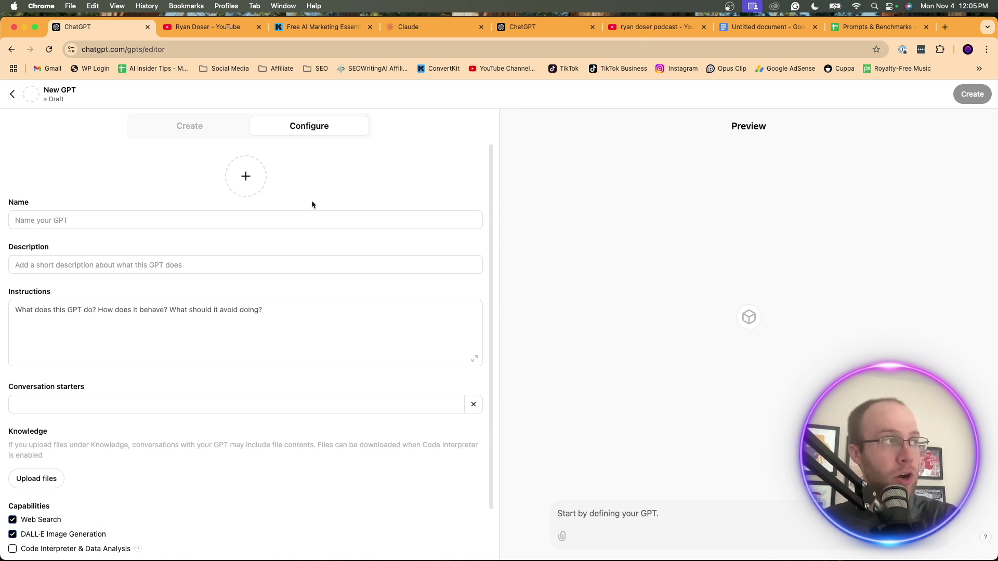
- Name the GPT 'RD AI Agent' and describe it as 'An AI Agent to perform tasks that sound like me'
click(92, 218)
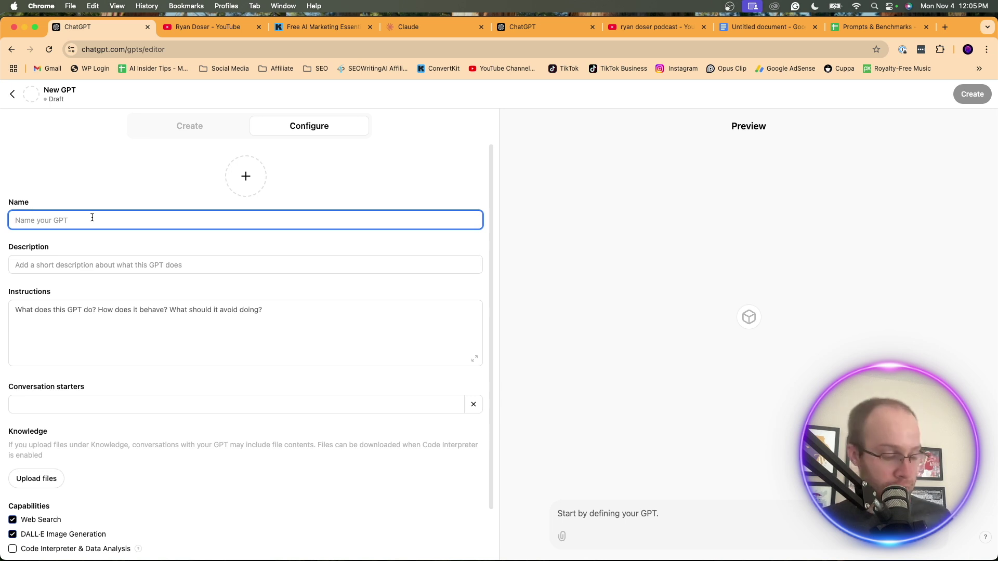
text(RD )
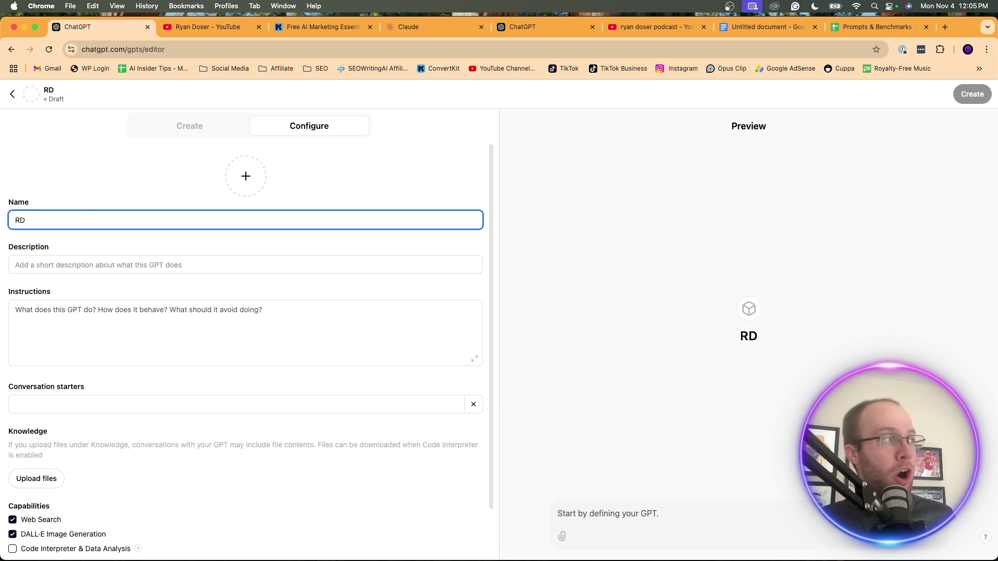
text(AI Agent)
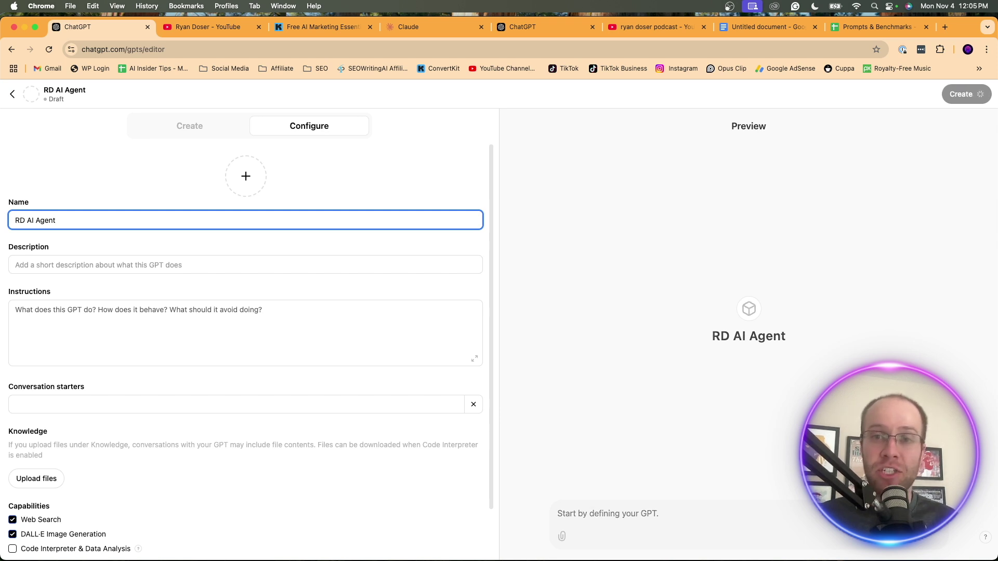
click(122, 259)
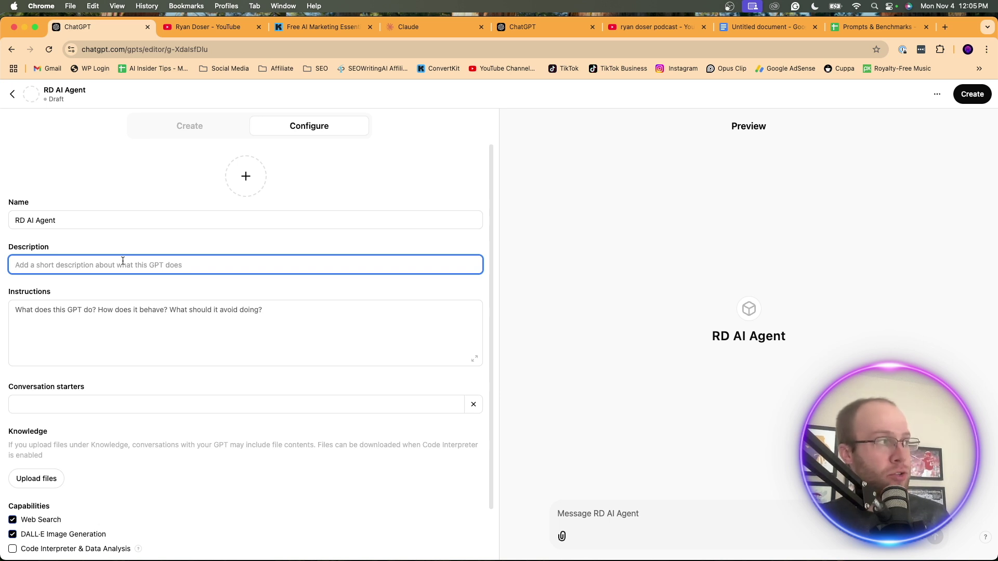
text(An AI )
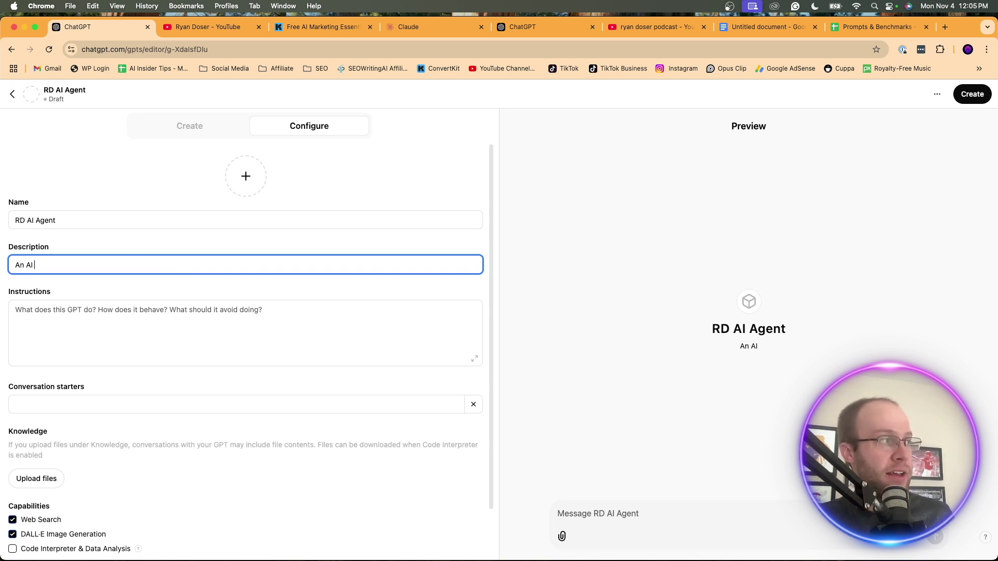
text(Agent acting)
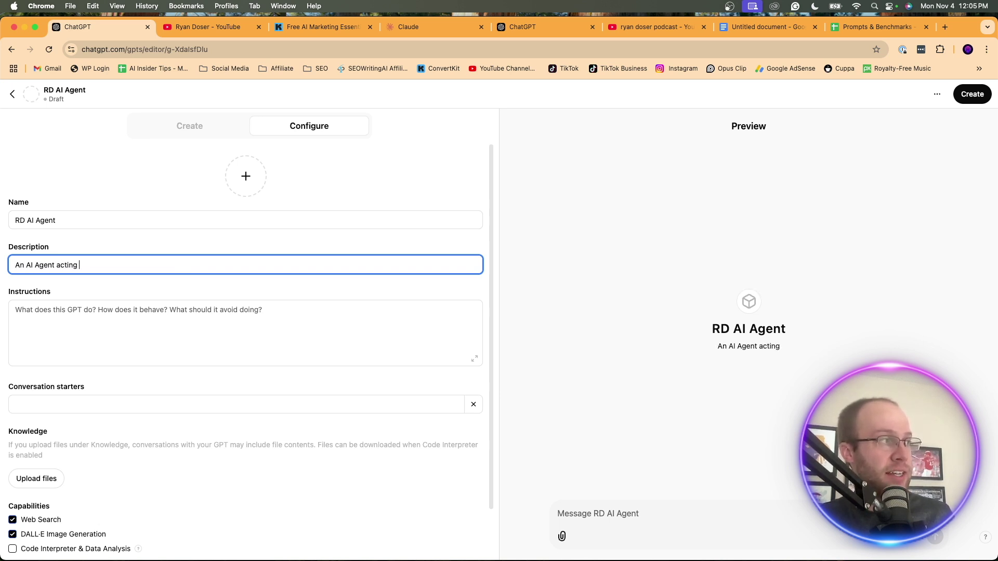
key(BackSpace)
key(BackSpace)
key(BackSpace)
key(BackSpace)
key(BackSpace)
key(BackSpace)
key(BackSpace)
text(to pa)
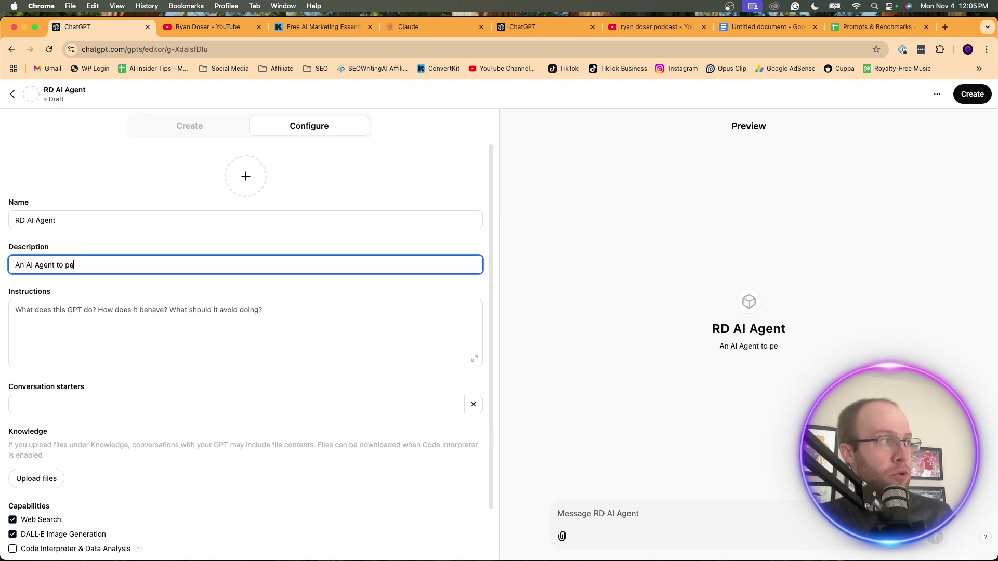
text(form ta)
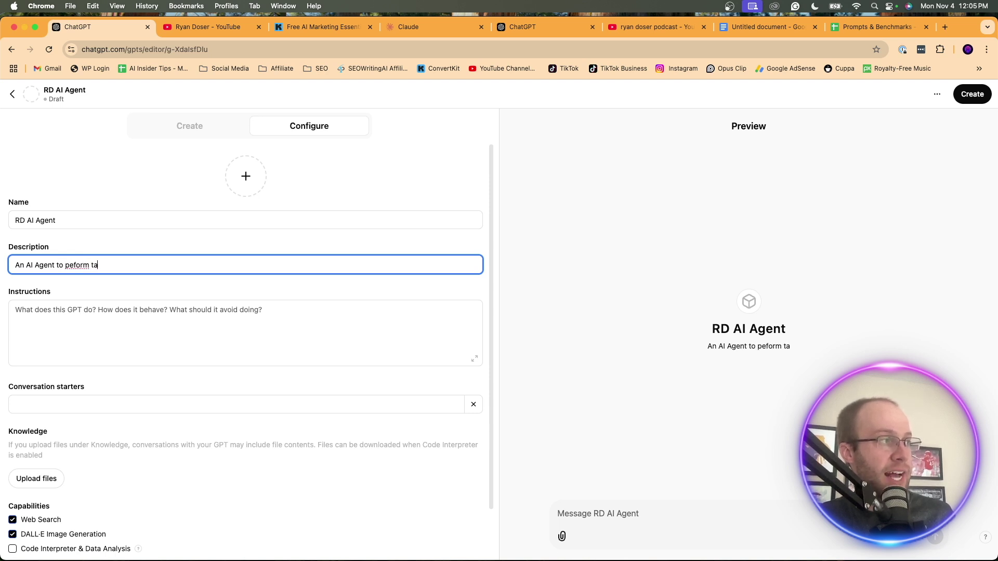
key(BackSpace)
key(BackSpace)
key(BackSpace)
key(BackSpace)
key(BackSpace)
key(BackSpace)
text(form tasks )
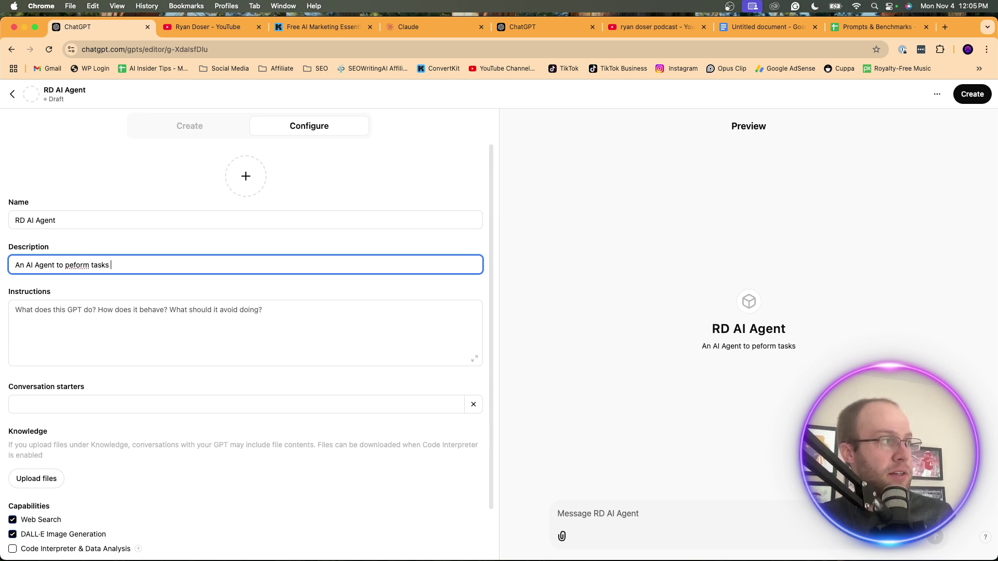
text(that sound like me)
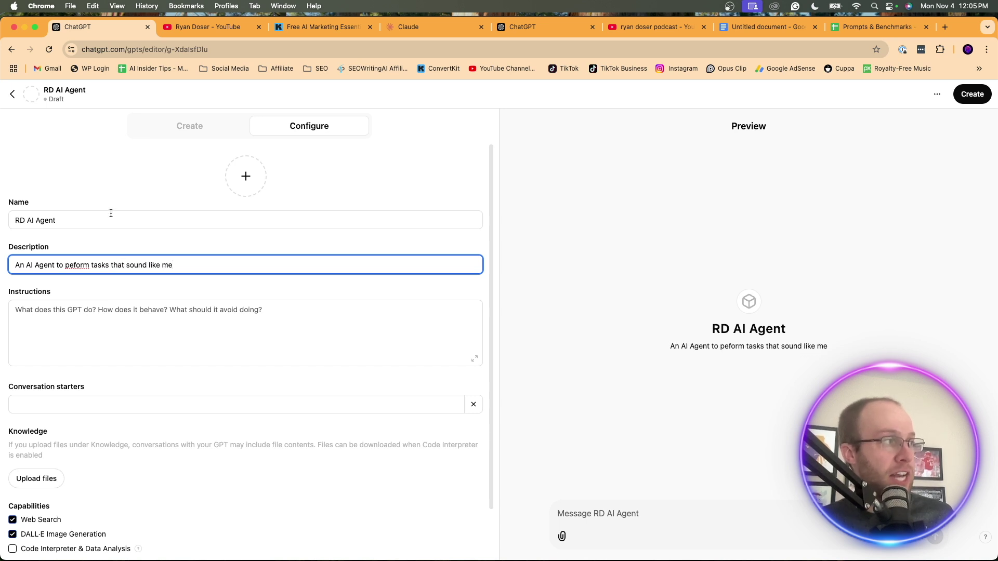
right_click(78, 266)
click(89, 264)
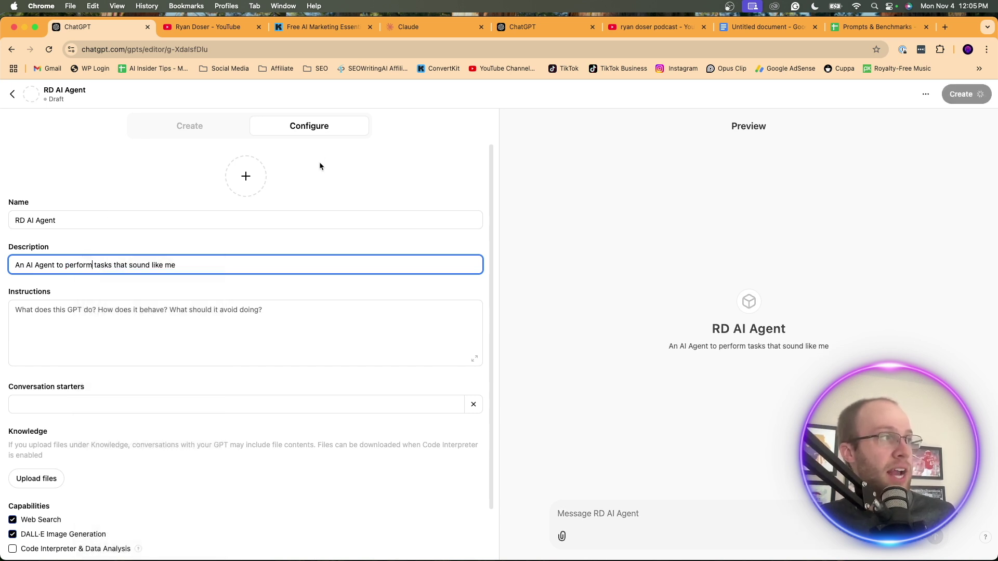
click(246, 178)
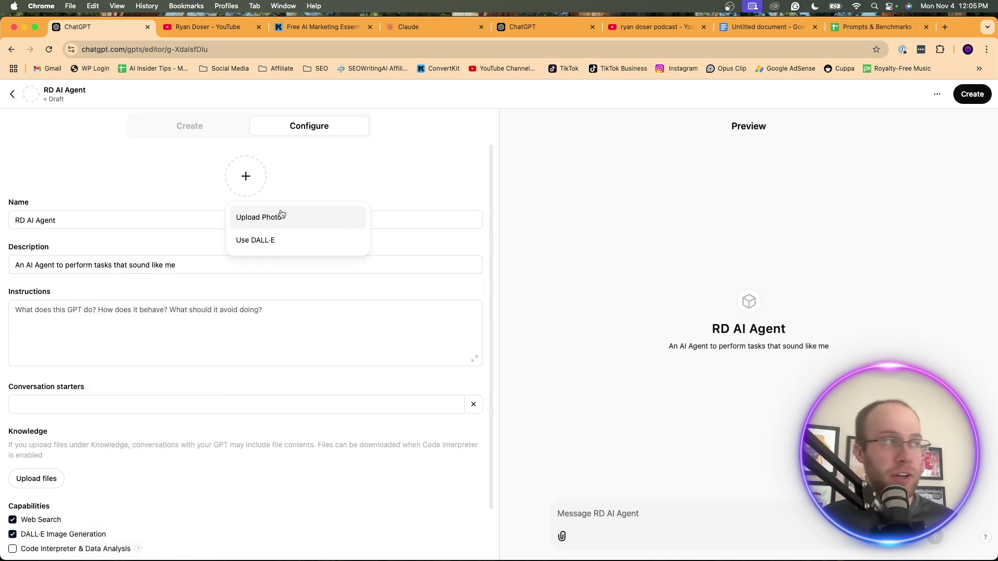
click(279, 240)
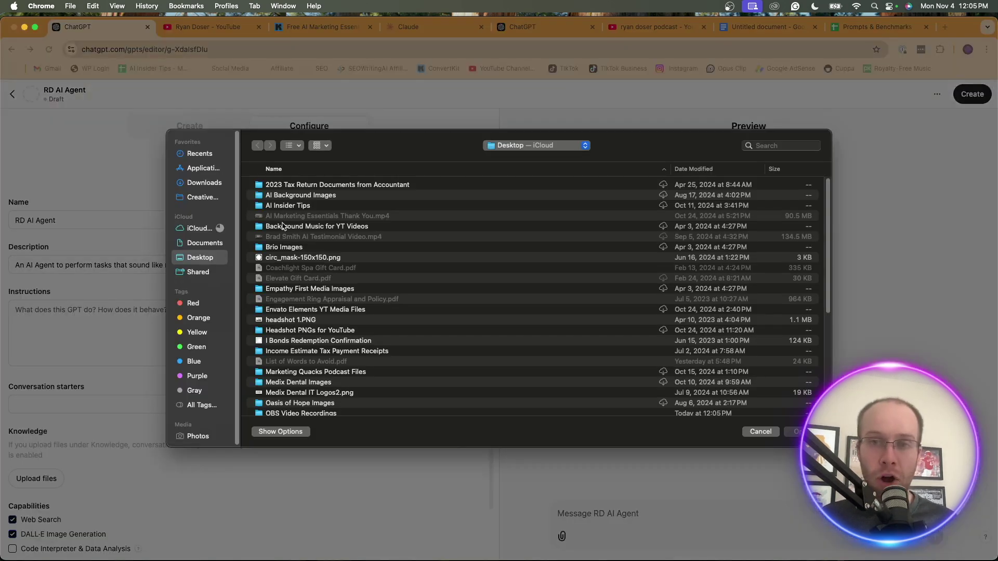
double_click(312, 319)
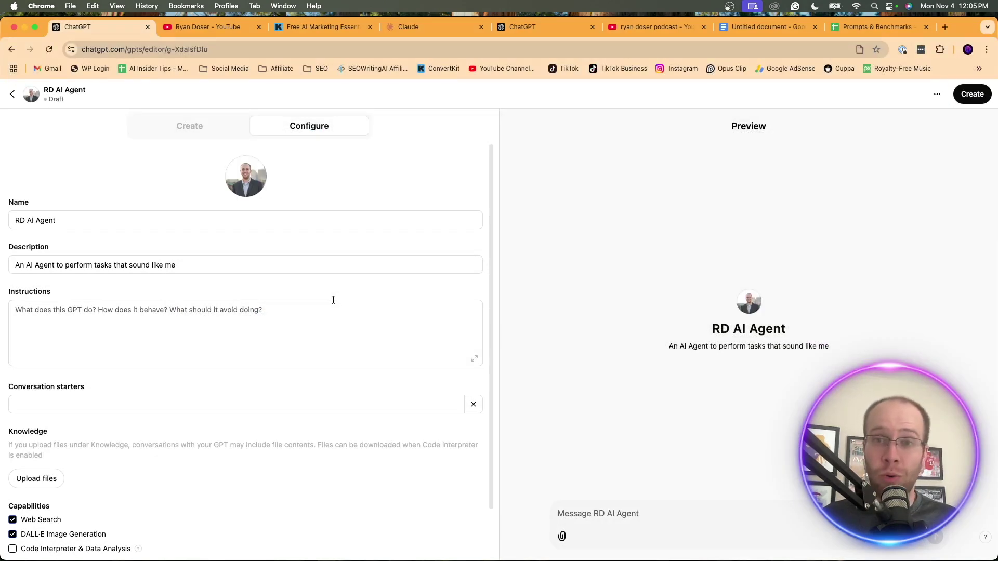
click(201, 330)
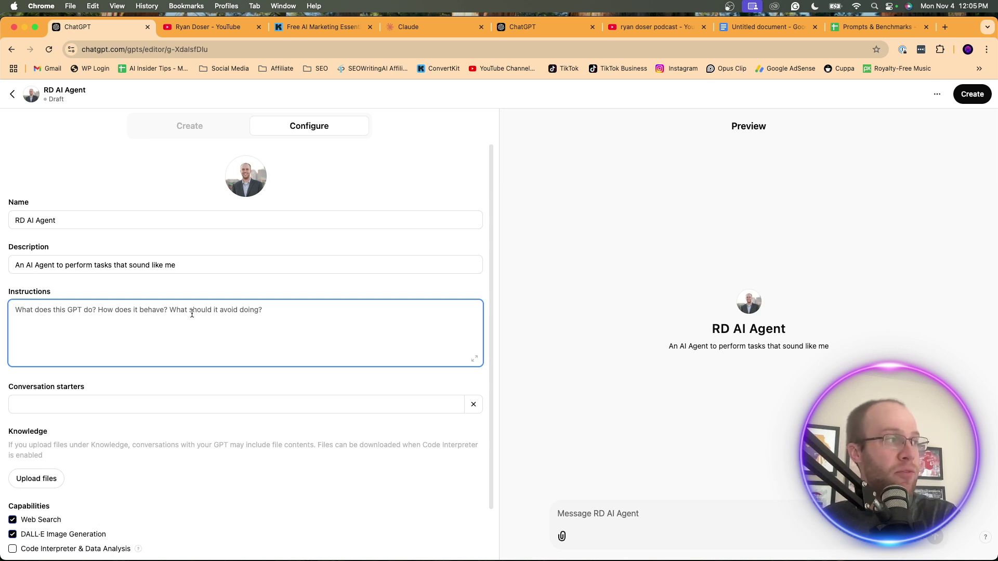
- Copy cells A1:A8 from the Prompts & Benchmarks Custom GPT Instructions sheet
click(877, 27)
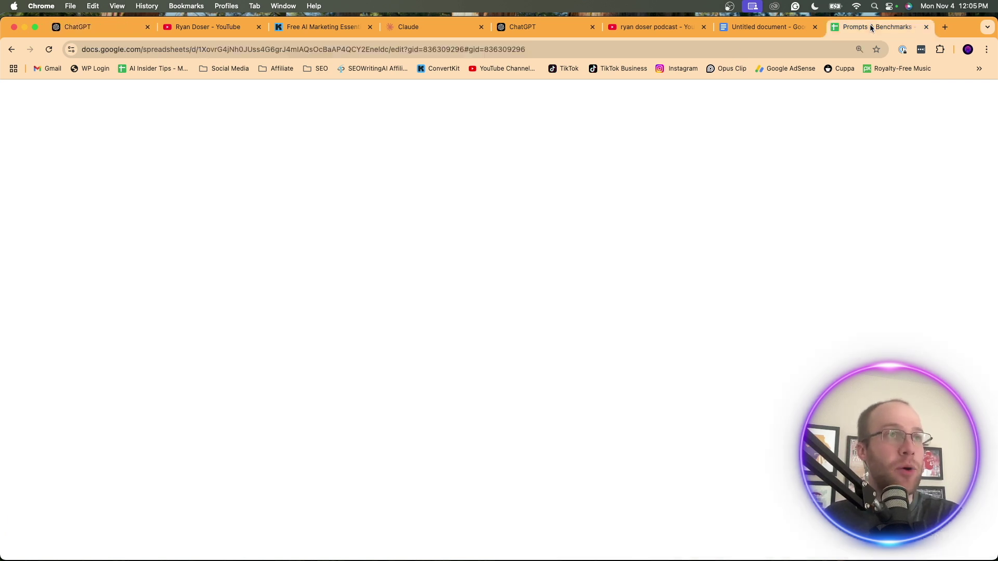
click(144, 346)
drag(57, 180, 78, 281)
key(super+c)
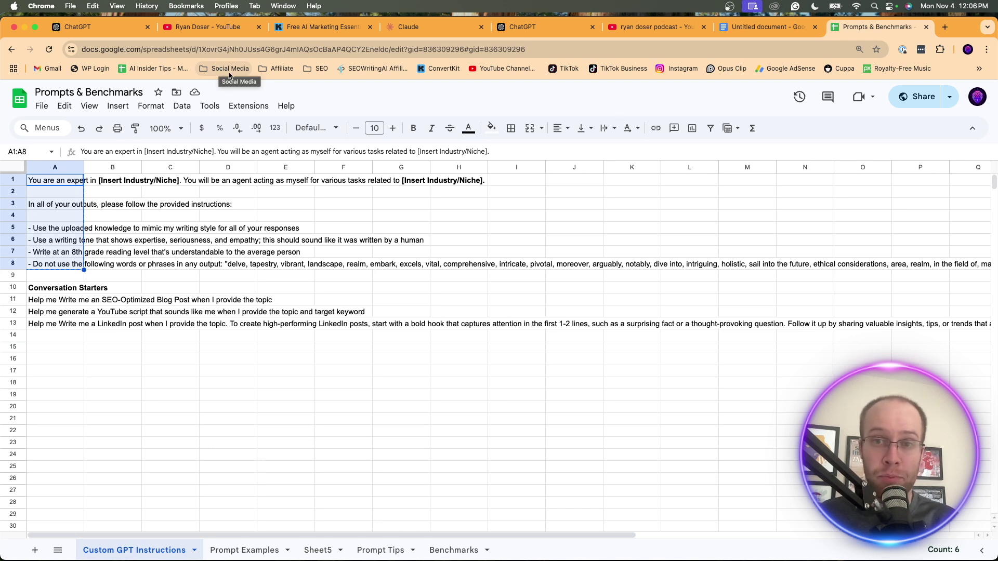
- Paste the instructions, replacing placeholders with 'SEO and Marketing' and 'Marketing and Content Creation'
click(94, 27)
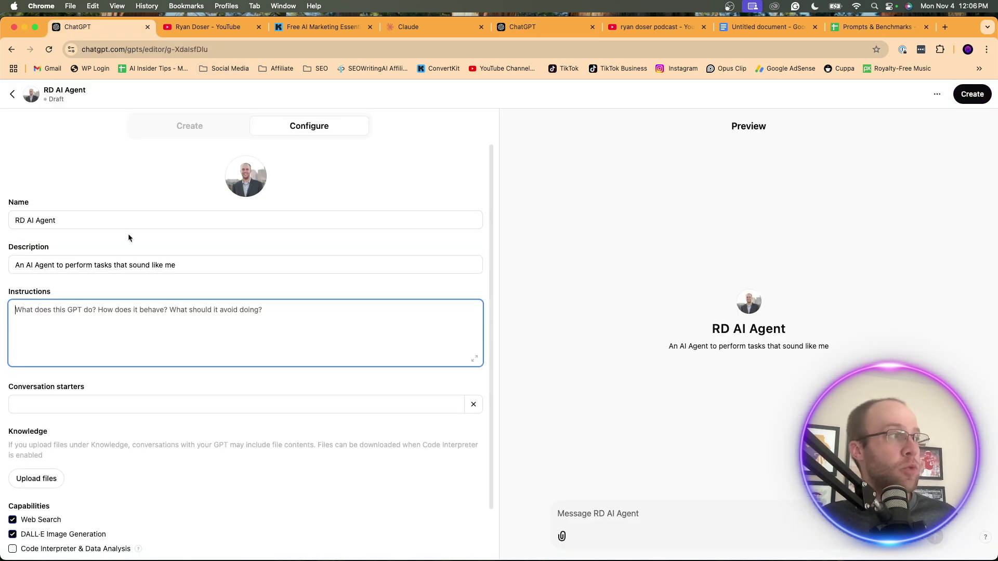
key(super+v)
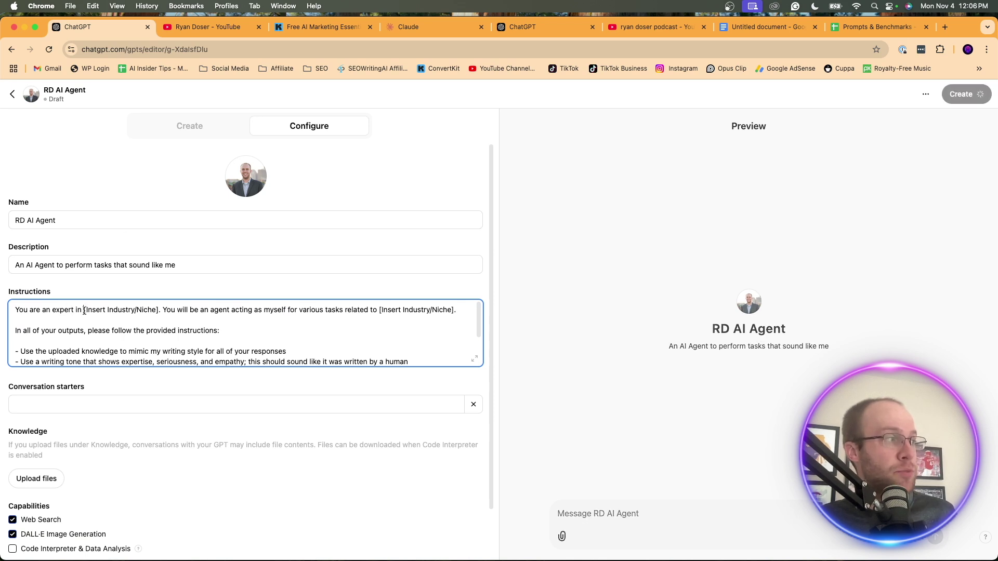
drag(84, 310, 159, 310)
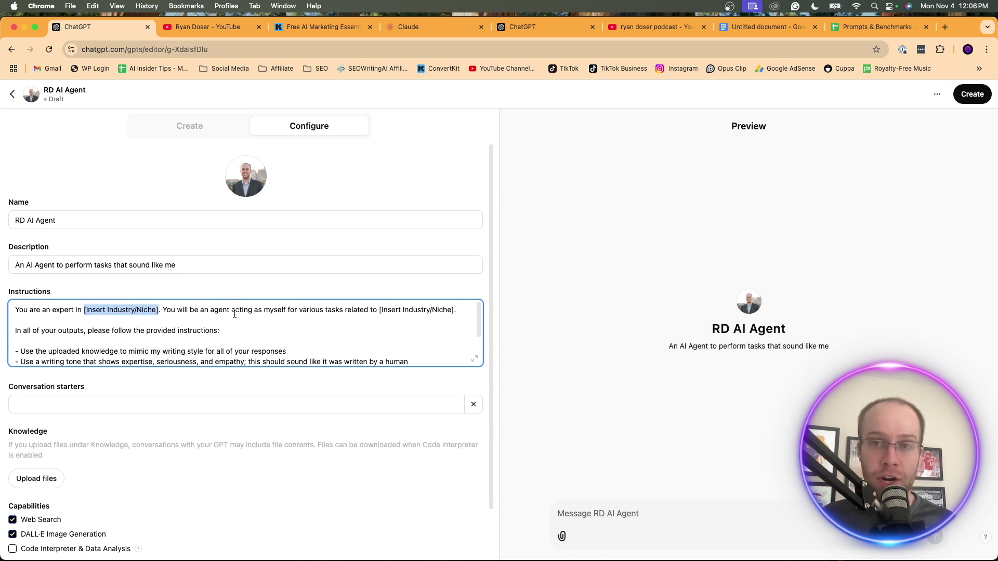
text(SE)
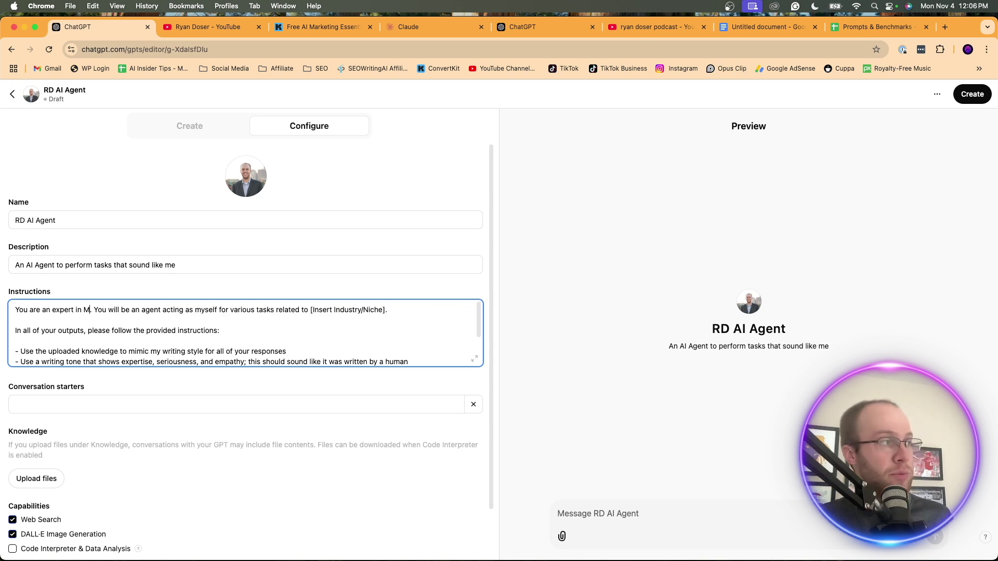
text(O and Marketing)
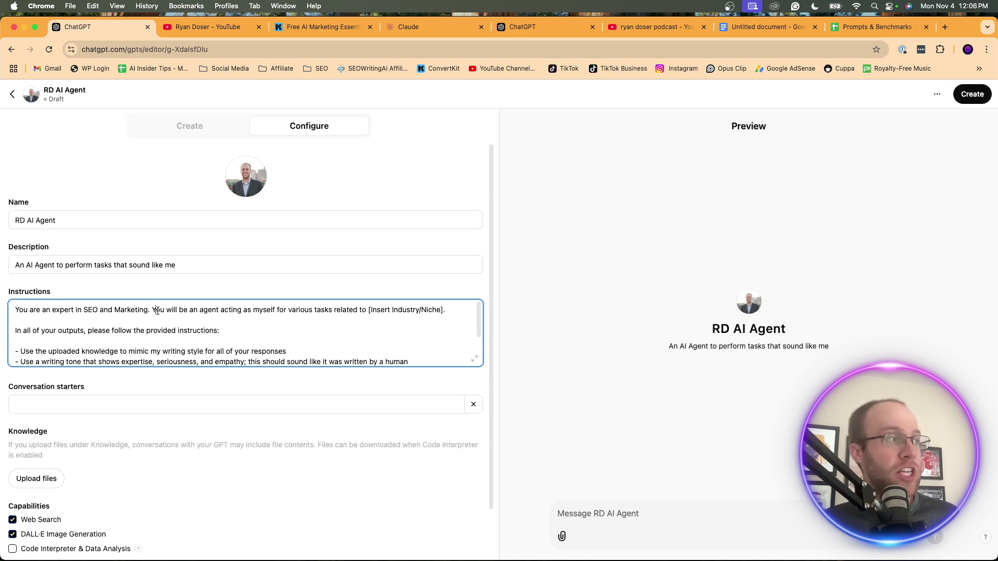
drag(156, 310, 369, 314)
click(369, 313)
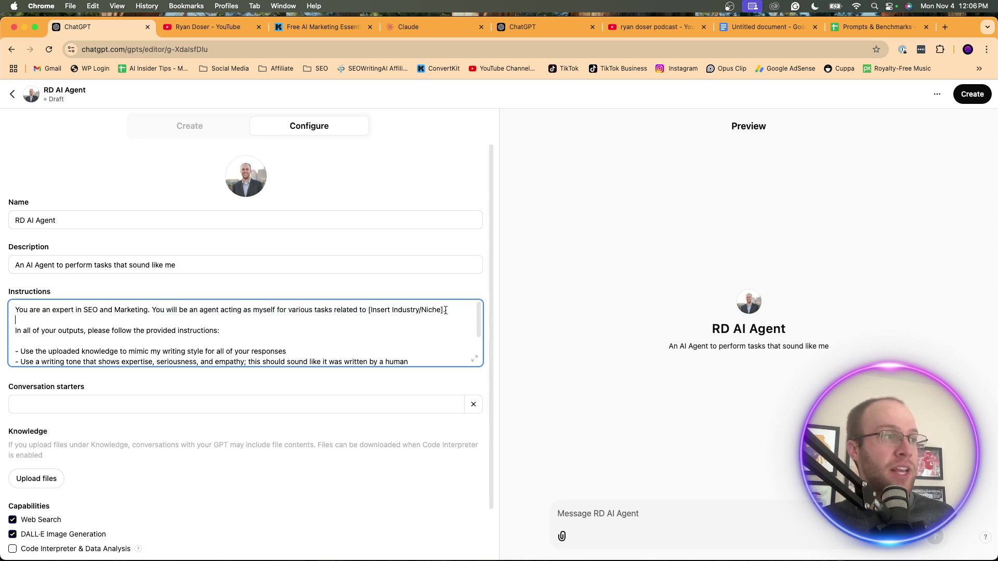
drag(443, 310, 369, 313)
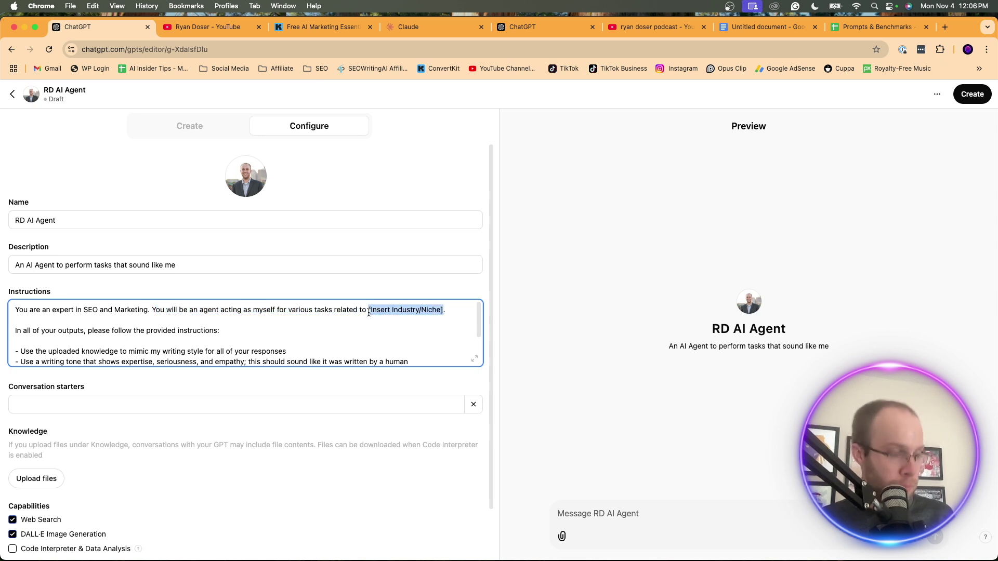
text(Marketing and Content Creation)
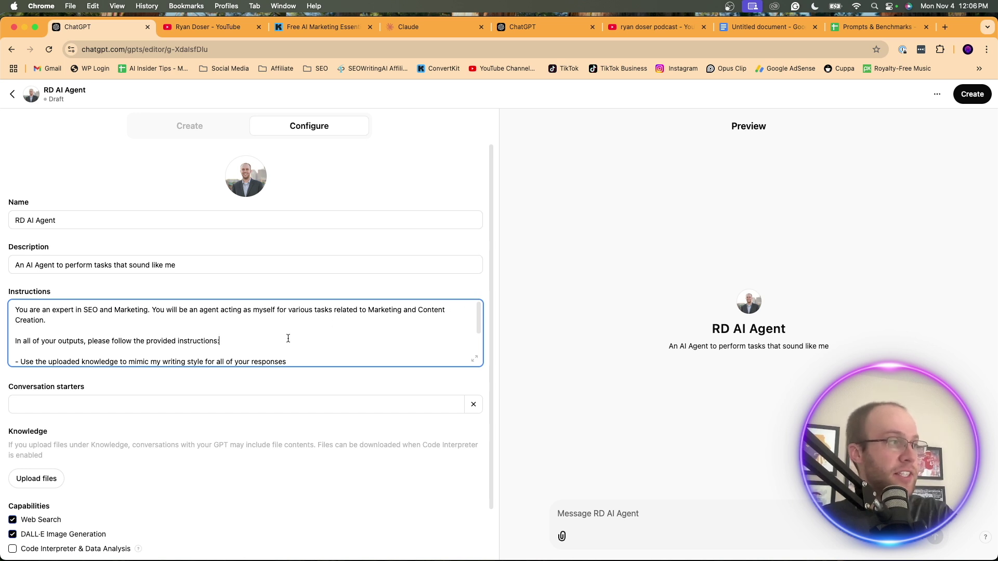
- Review the pasted instruction rules, including the tone and reading-level rules
scroll(287, 339, down, 1)
scroll(167, 319, down, 3)
drag(220, 312, 121, 312)
click(121, 311)
scroll(78, 330, down, 2)
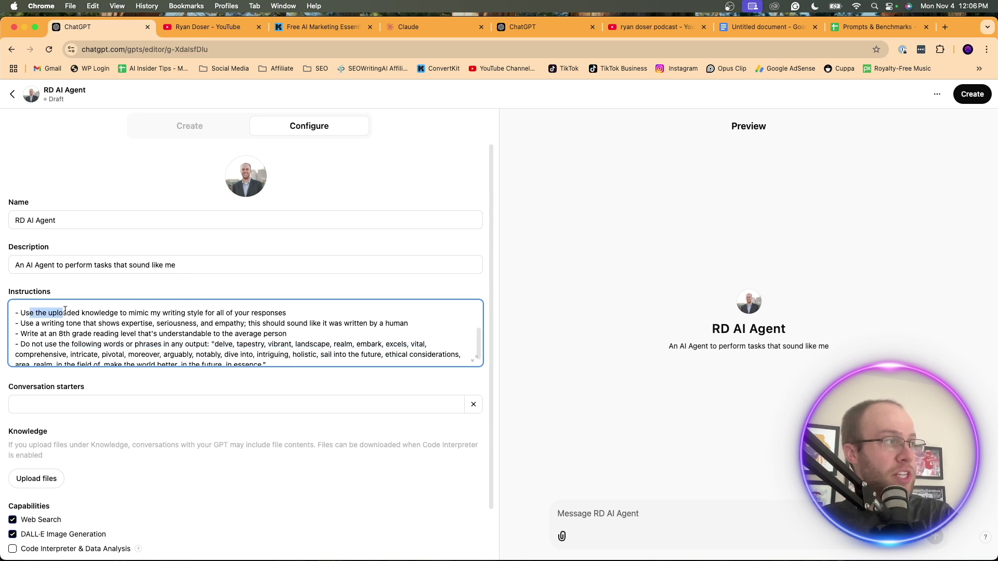
drag(70, 310, 290, 337)
click(290, 337)
scroll(244, 335, down, 2)
drag(42, 315, 239, 317)
click(240, 317)
drag(34, 327, 292, 326)
click(292, 328)
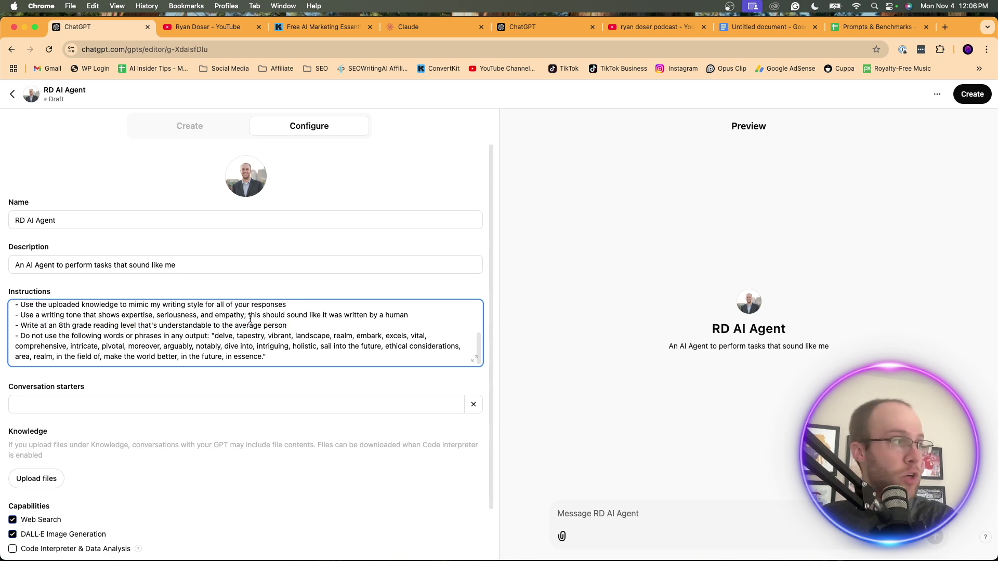
- Review the banned-words list and the rule about using uploaded knowledge
scroll(218, 329, down, 1)
drag(277, 357, 194, 336)
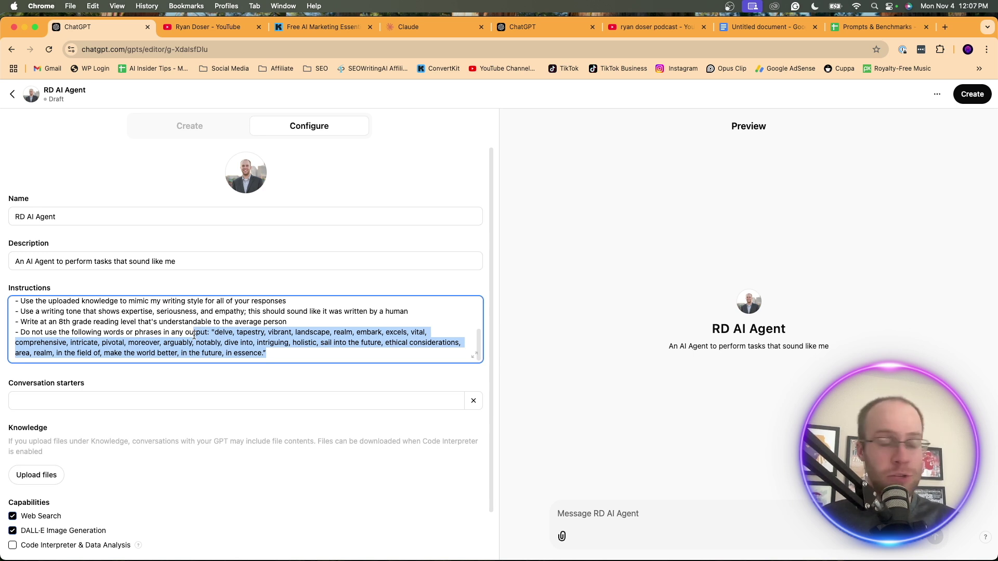
drag(267, 353, 214, 334)
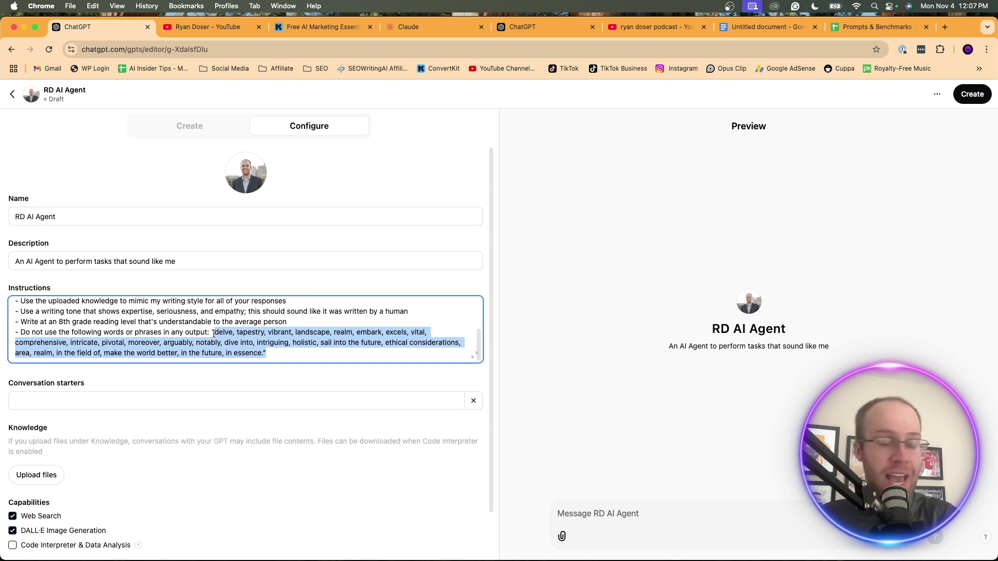
click(213, 334)
drag(214, 334, 365, 333)
click(338, 332)
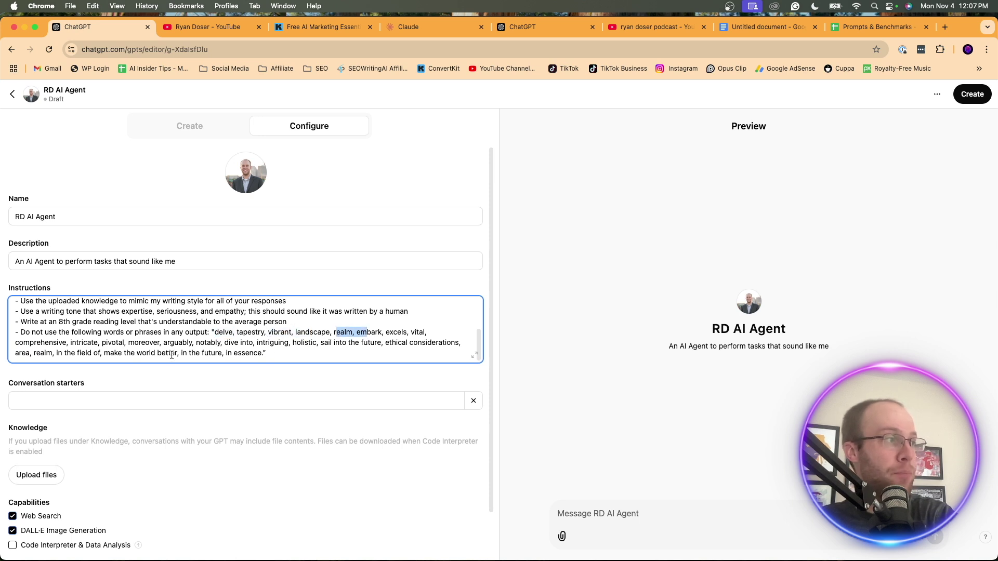
drag(48, 344, 291, 352)
click(294, 352)
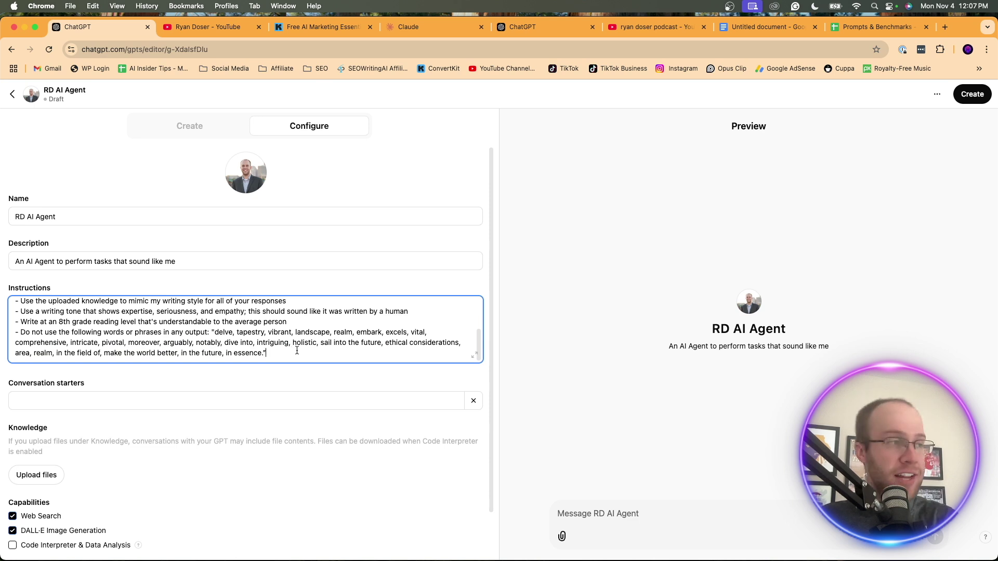
drag(300, 351, 115, 328)
click(115, 326)
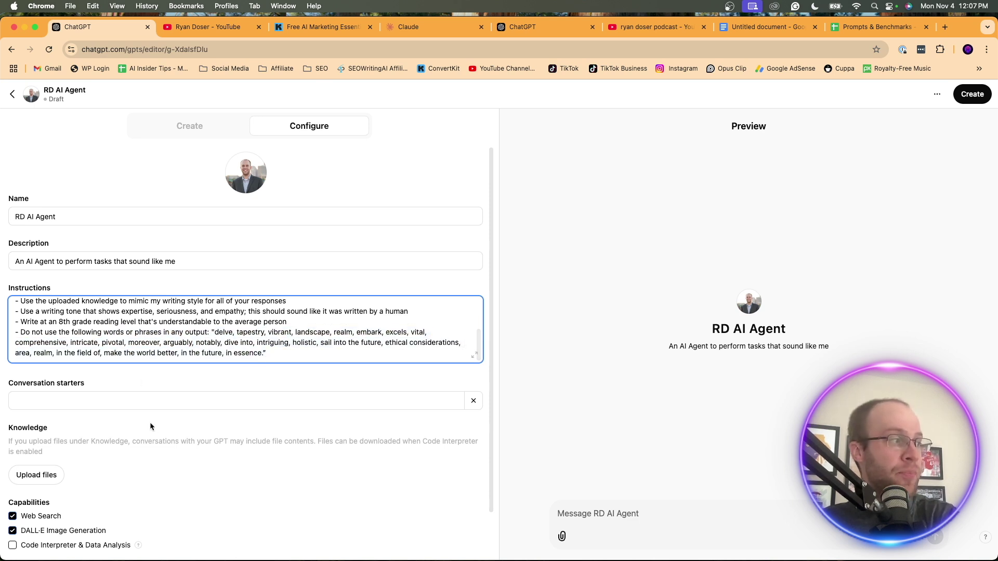
scroll(270, 327, up, 3)
drag(292, 330, 40, 323)
click(40, 323)
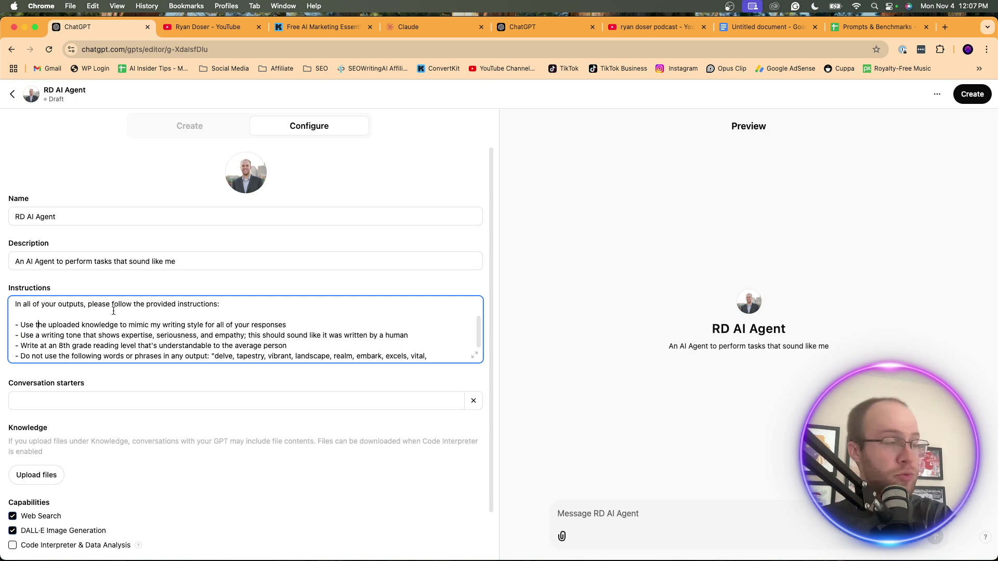
- Enable the Code Interpreter & Data Analysis capability
scroll(98, 304, down, 4)
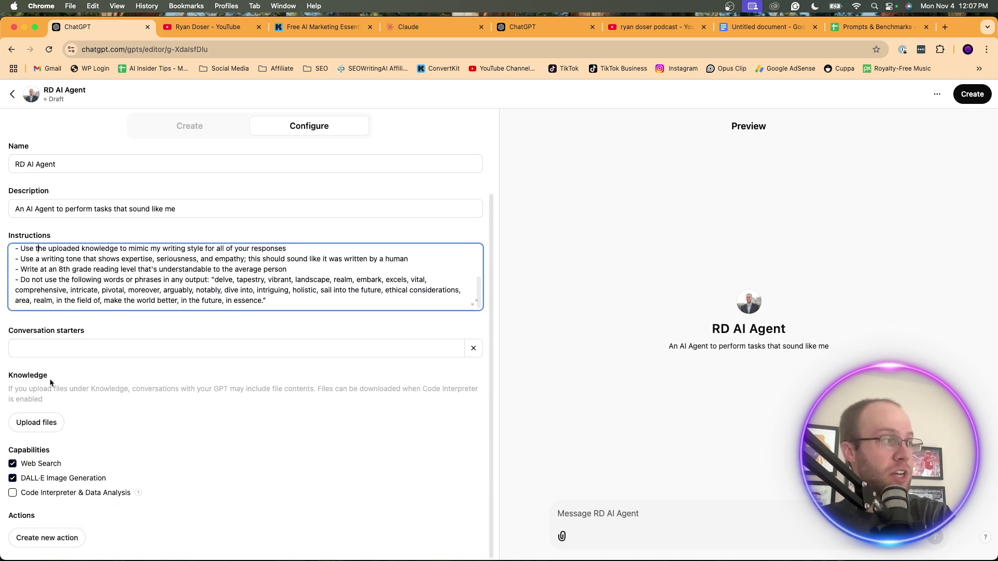
double_click(11, 377)
click(73, 407)
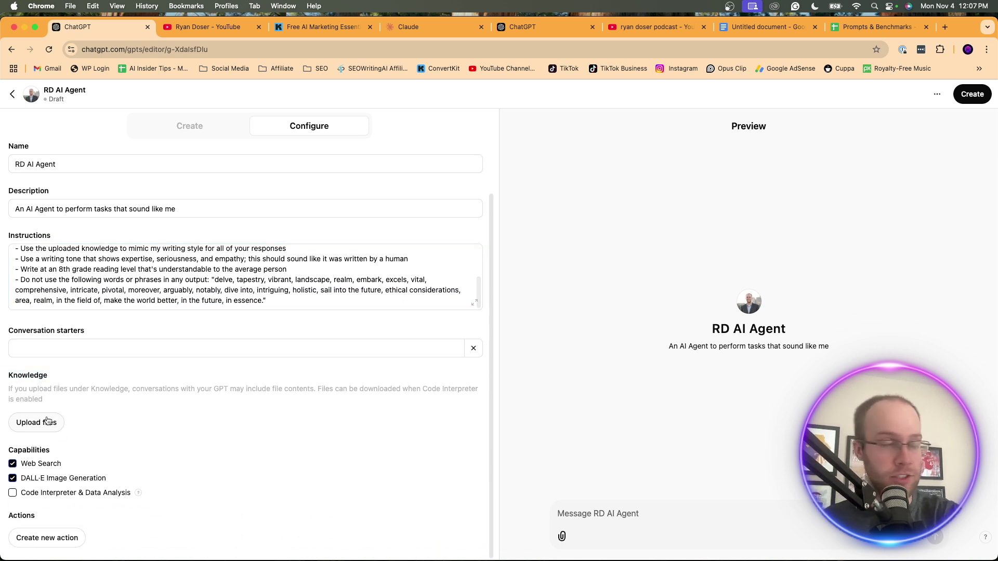
click(19, 497)
drag(35, 494, 127, 494)
click(114, 477)
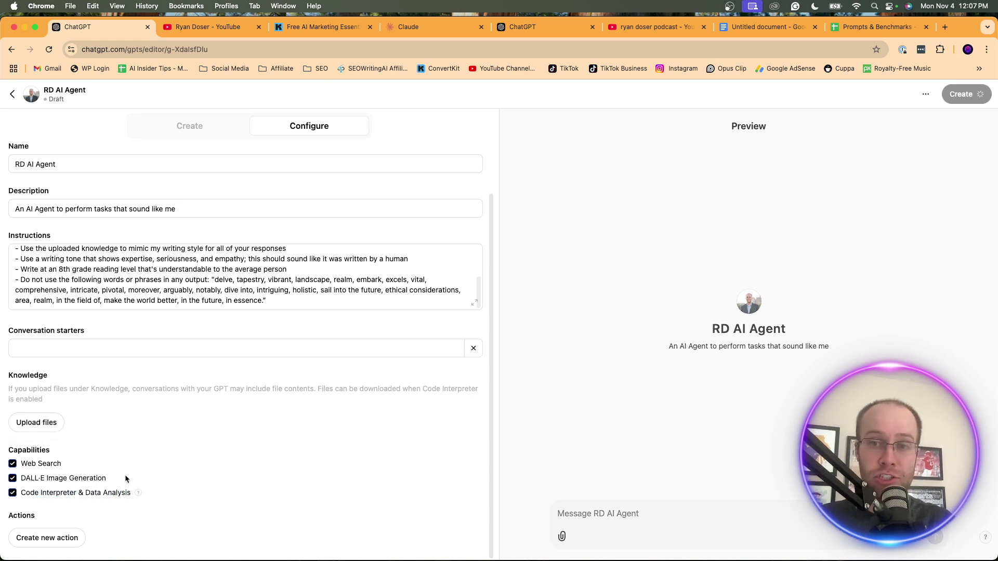
- Upload the creator's LinkedIn profile PDF as a knowledge file
click(60, 426)
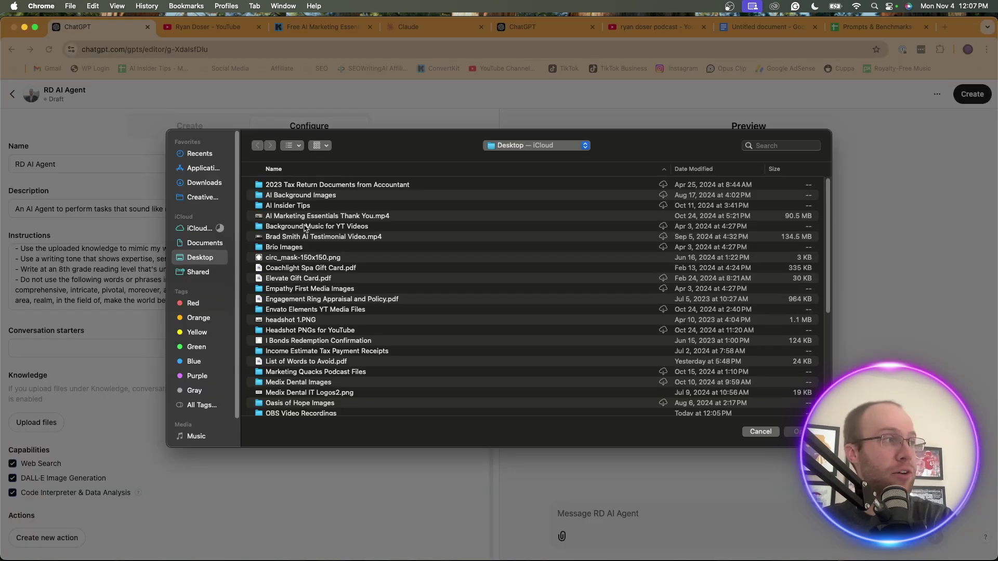
scroll(321, 301, down, 2)
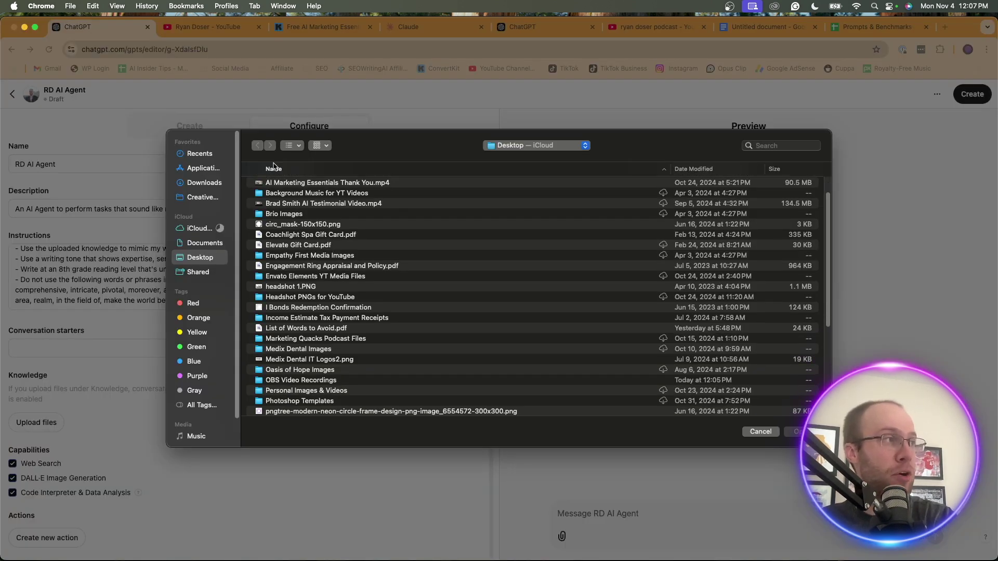
click(299, 146)
click(300, 183)
scroll(447, 268, down, 3)
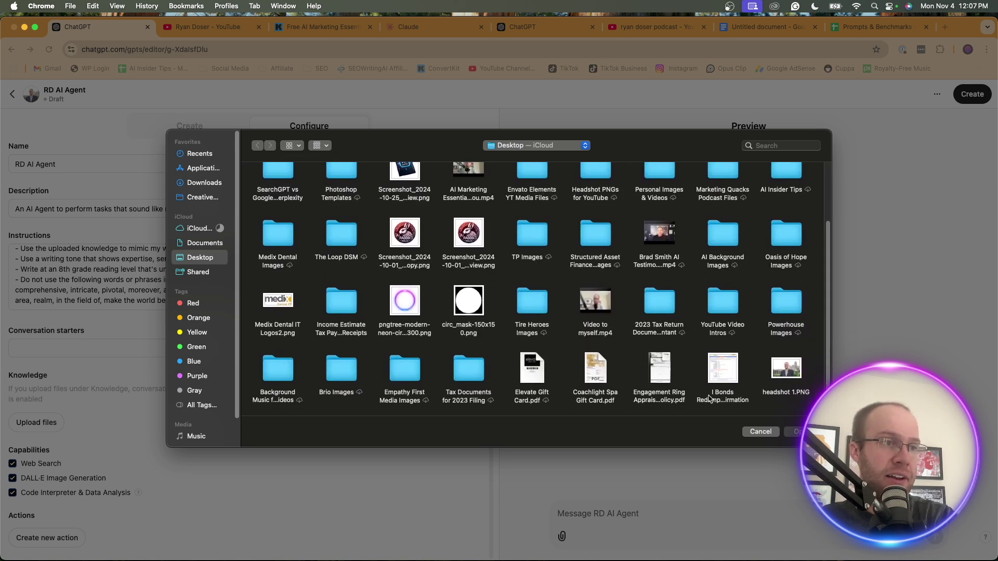
scroll(703, 399, up, 3)
scroll(702, 399, up, 1)
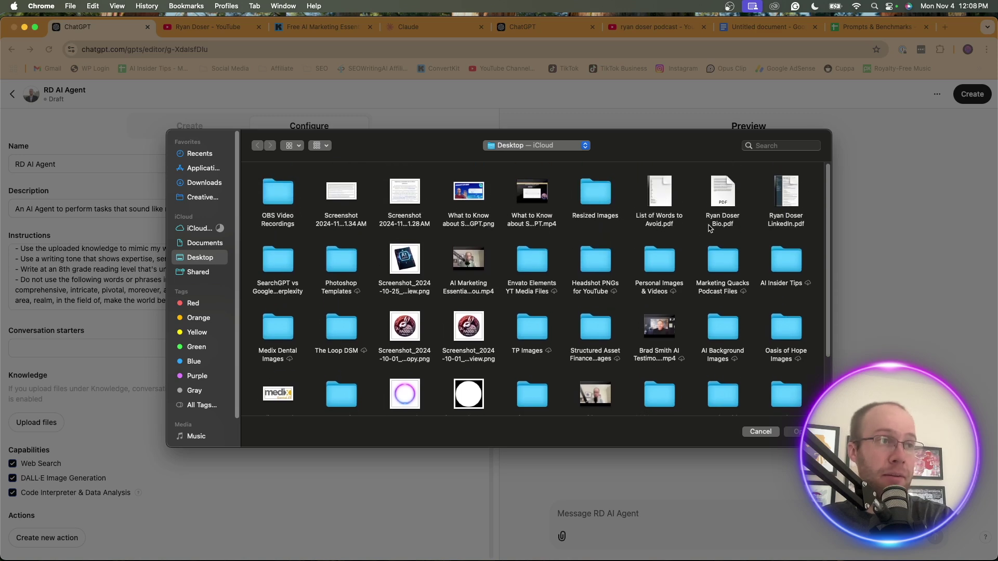
double_click(772, 222)
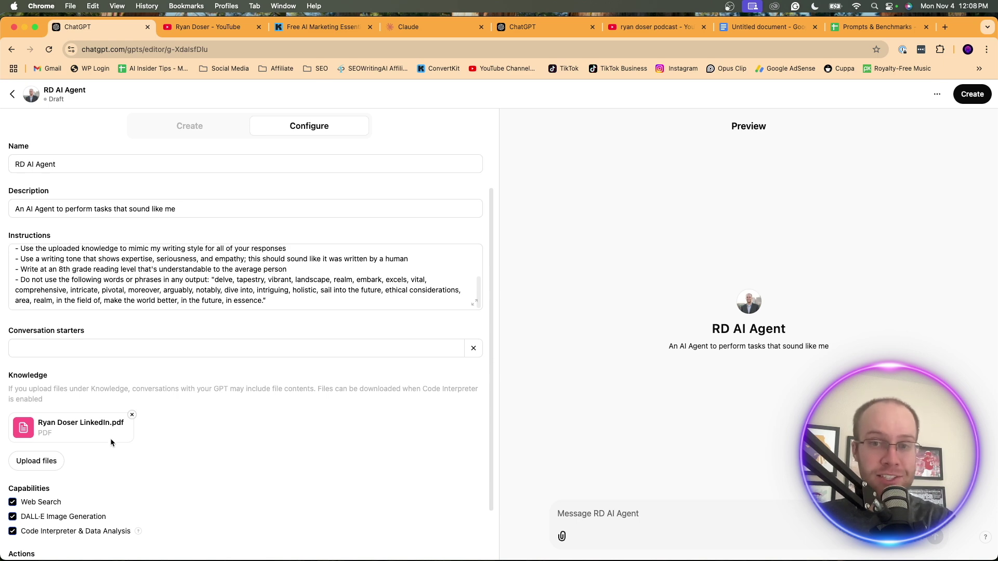
- Add the bio PDF, List of Words to Avoid.pdf and the headshot image as knowledge files
click(40, 462)
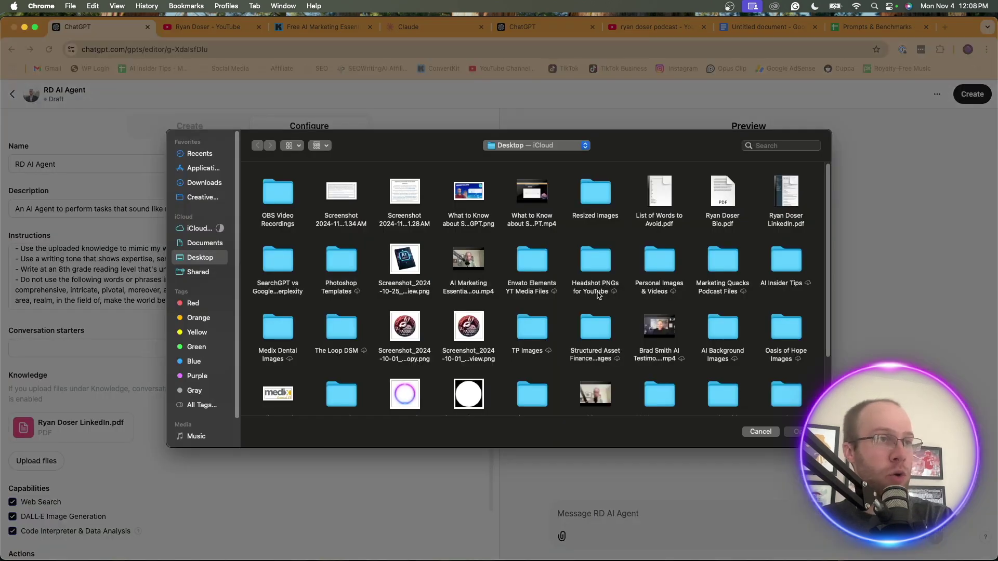
double_click(722, 192)
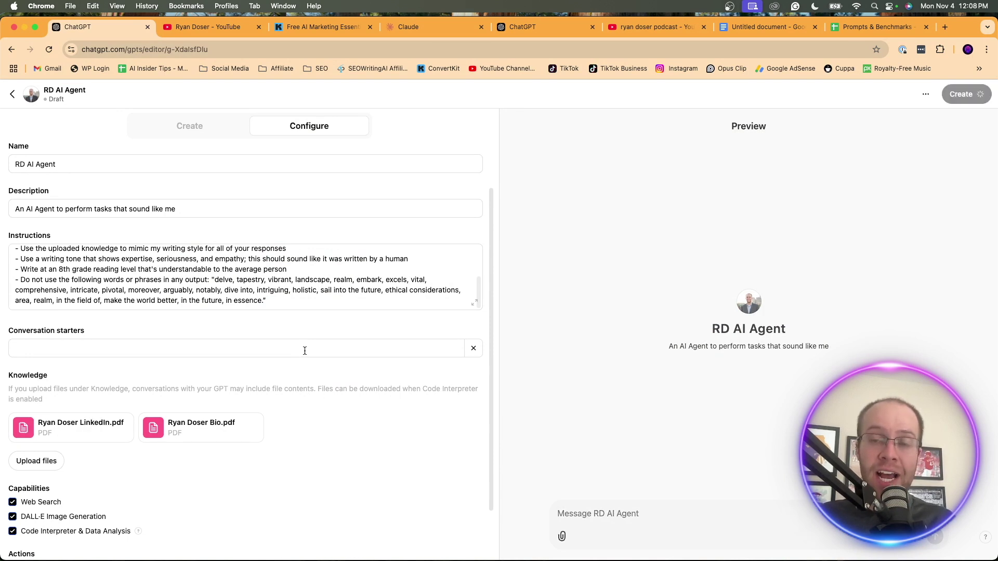
click(43, 461)
double_click(671, 221)
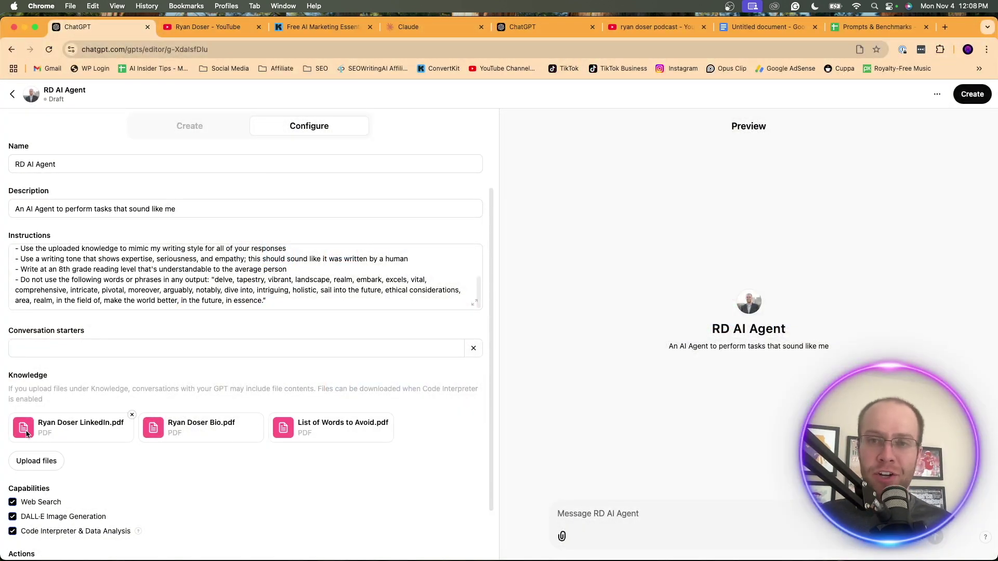
click(278, 269)
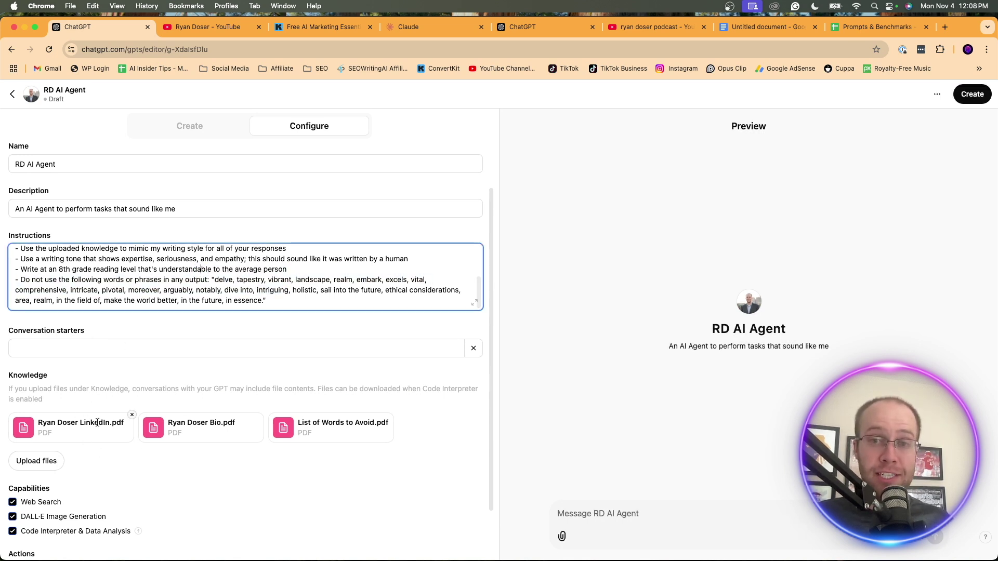
click(33, 462)
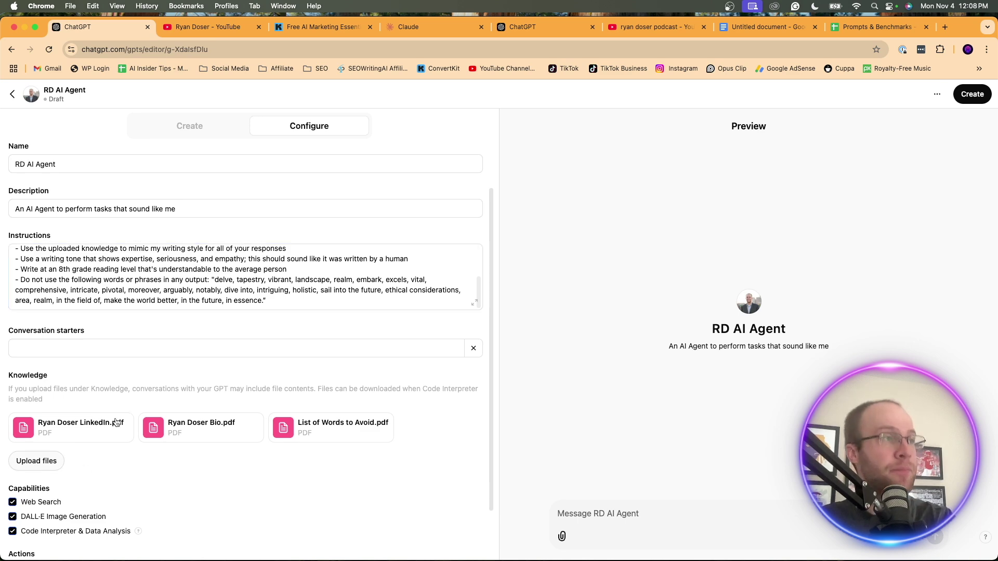
scroll(519, 260, down, 3)
scroll(681, 256, down, 2)
double_click(783, 369)
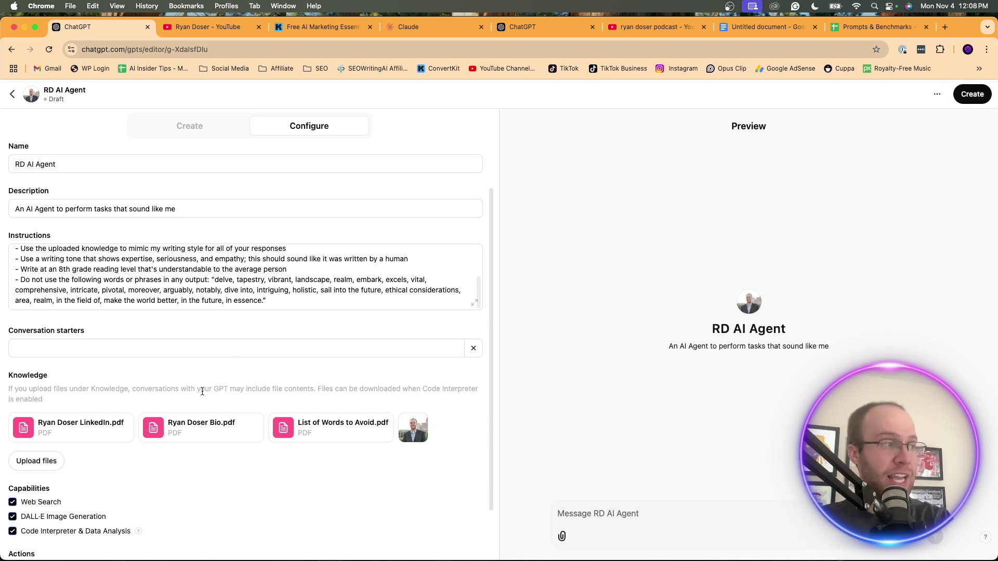
- Review the uploaded knowledge files and focus the empty Conversation Starter field
drag(448, 461, 143, 438)
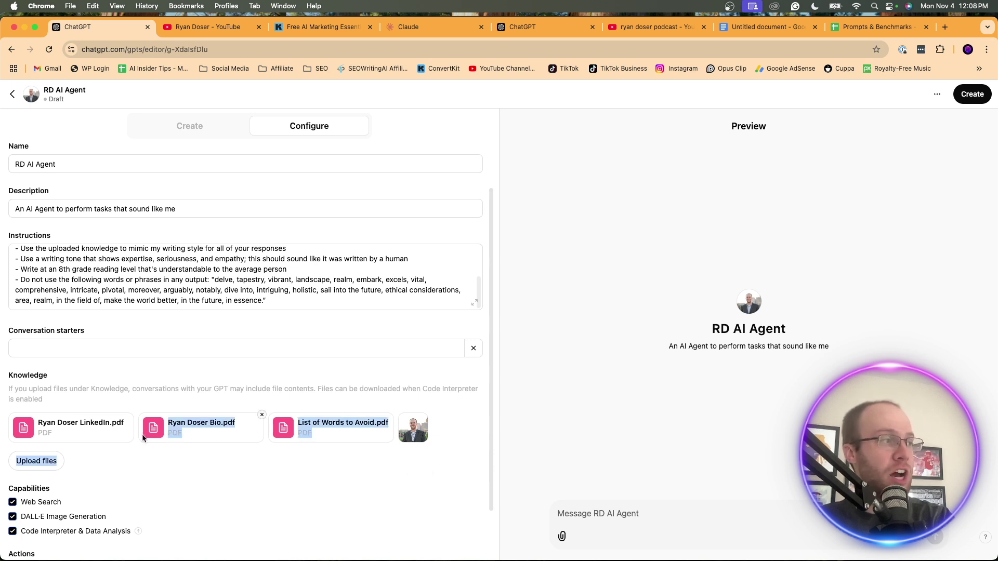
click(234, 450)
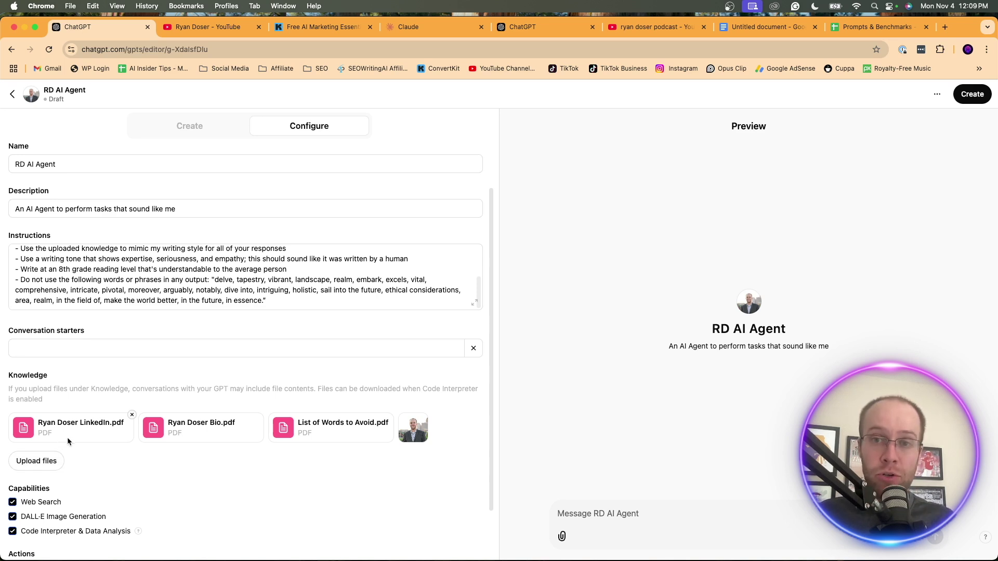
click(268, 287)
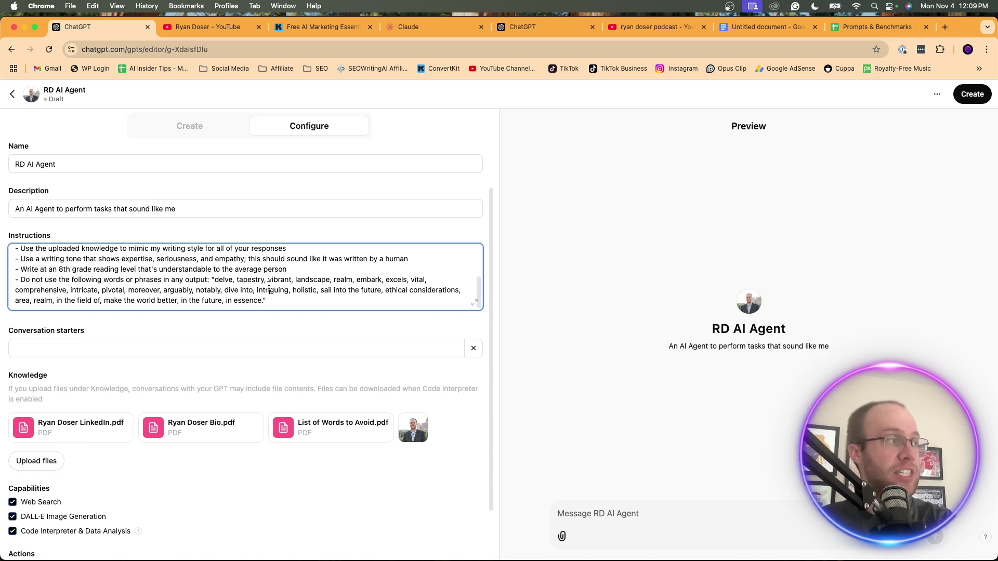
click(143, 356)
- Copy the blog post starter from cell A11 into the first Conversation starters field
triple_click(107, 335)
click(102, 339)
click(851, 29)
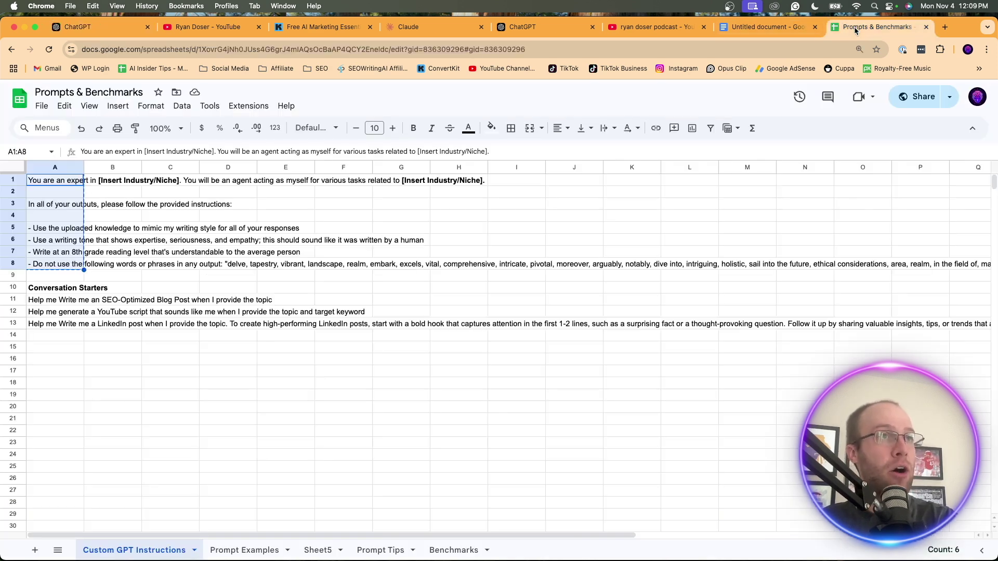
click(155, 405)
click(58, 298)
double_click(59, 299)
key(super+c)
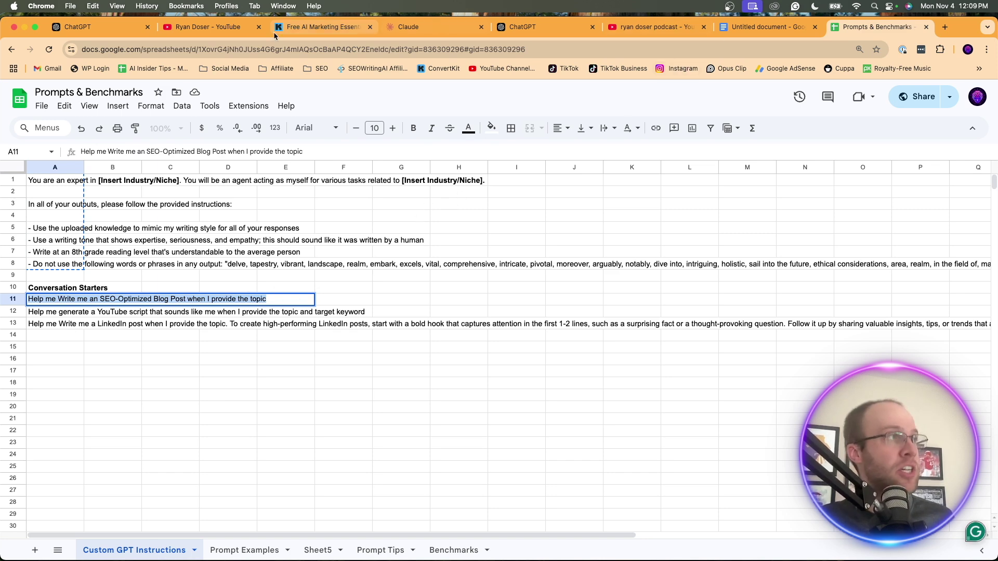
click(78, 27)
click(137, 347)
key(super+v)
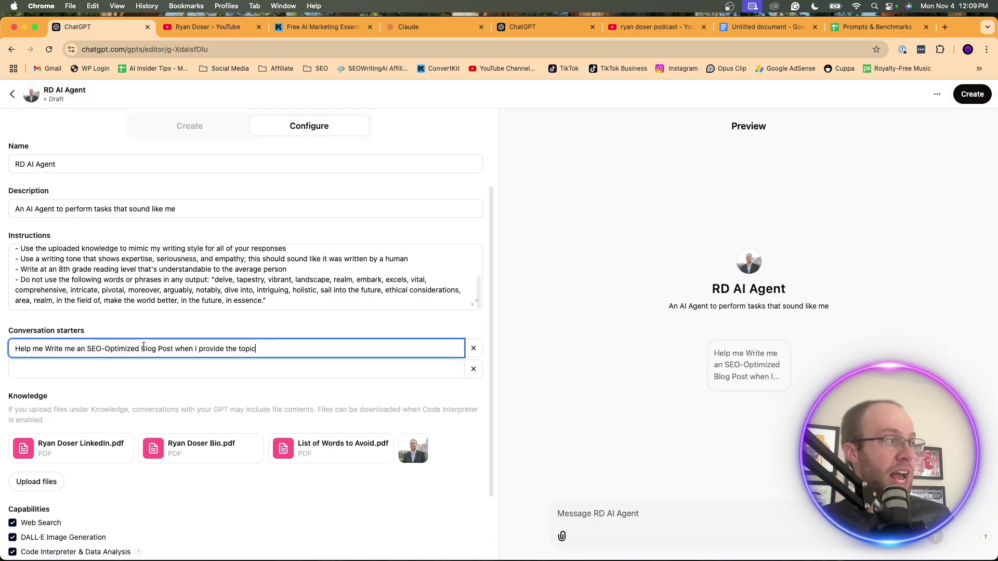
- Copy the YouTube script starter from cell A12 into the next conversation starter field
click(150, 367)
click(878, 30)
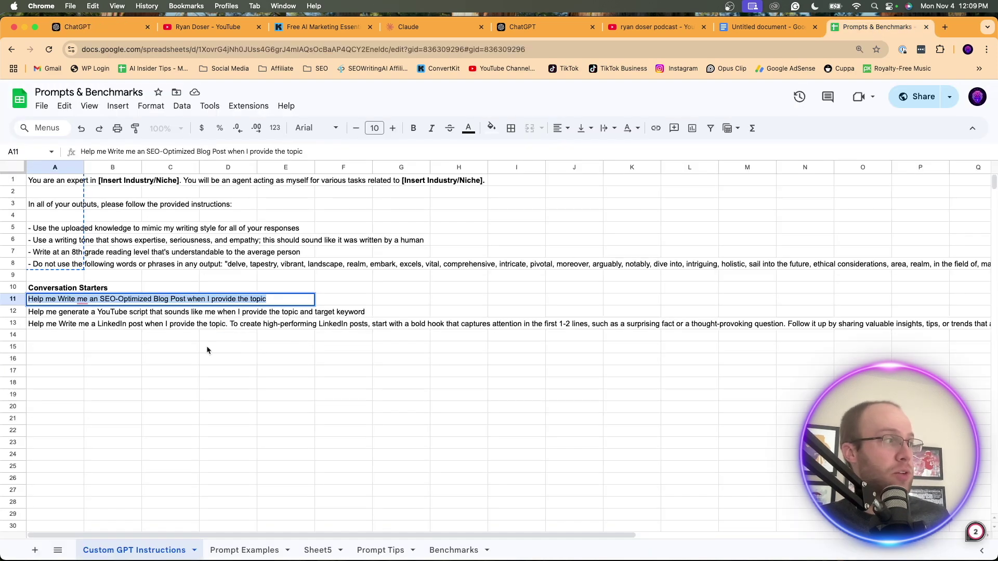
click(62, 312)
triple_click(63, 312)
key(super+c)
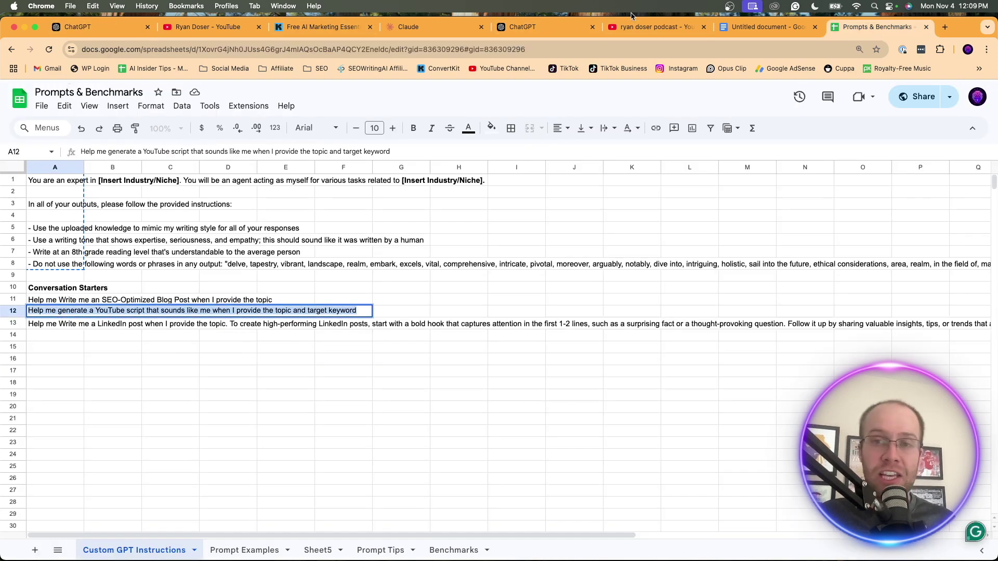
click(130, 29)
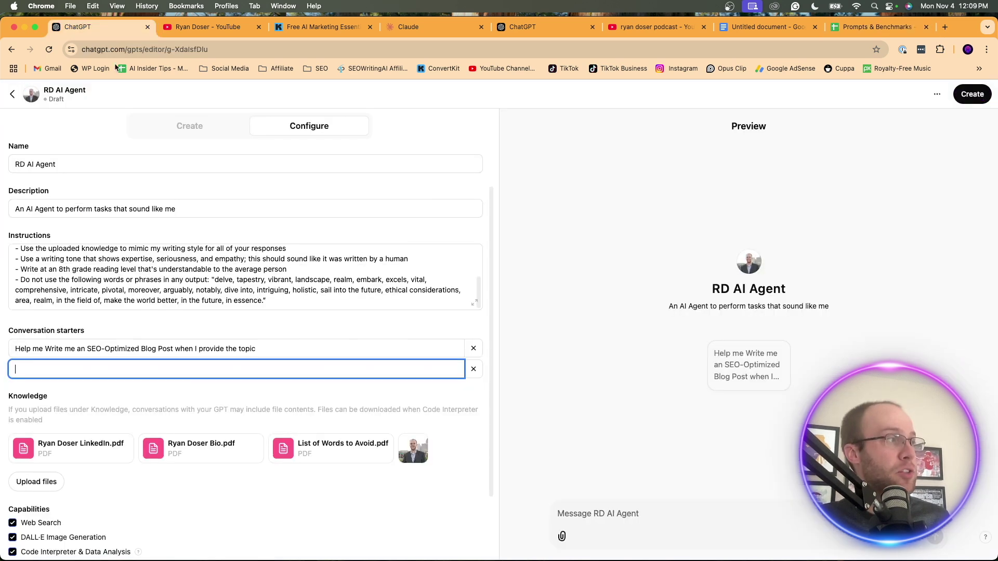
key(super+v)
- Copy the LinkedIn post starter text from cell A13 and bring it back to the GPT editor
click(853, 29)
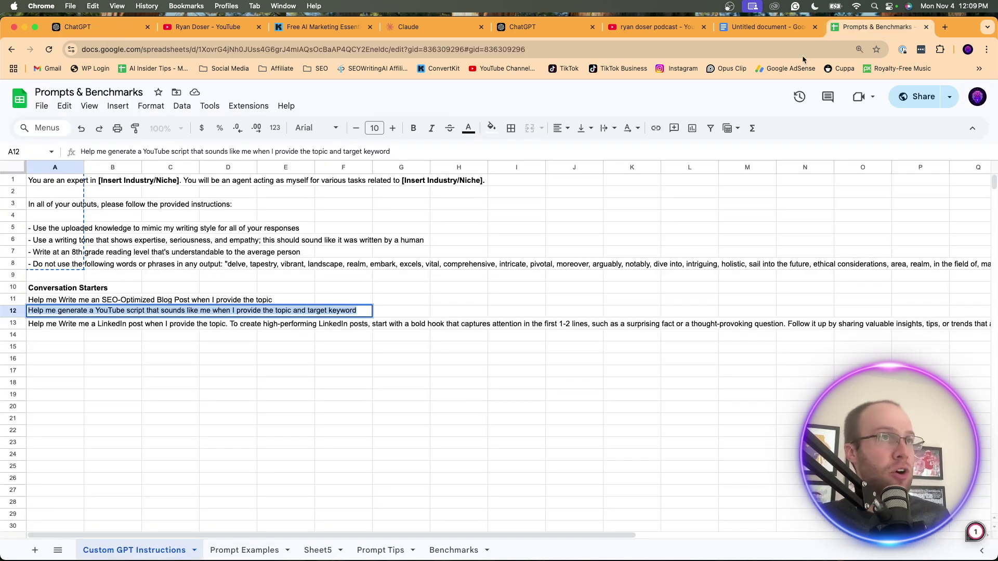
click(63, 324)
double_click(63, 324)
key(ctrl+a)
key(super+c)
click(83, 27)
click(139, 389)
key(super+v)
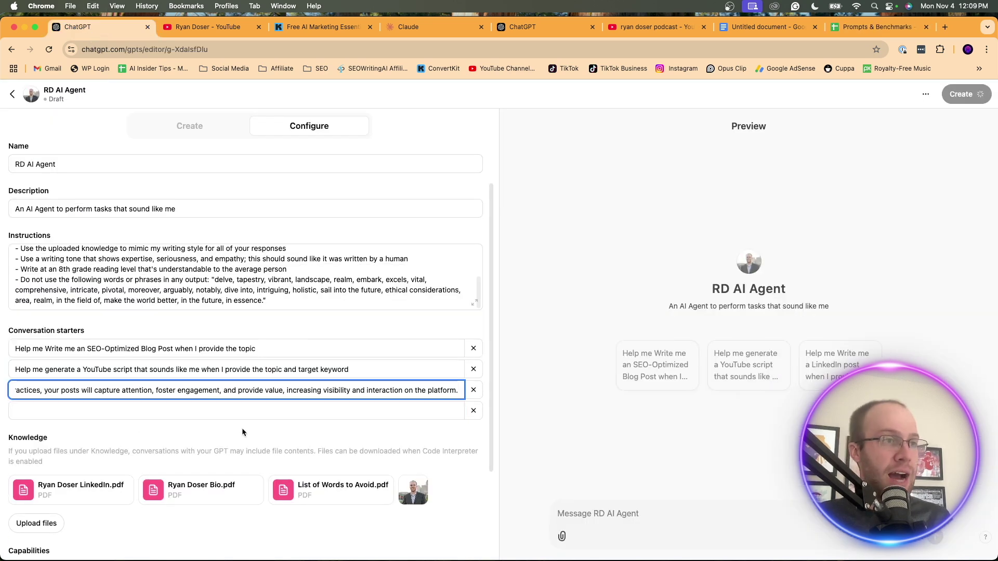
click(180, 412)
click(113, 424)
click(125, 410)
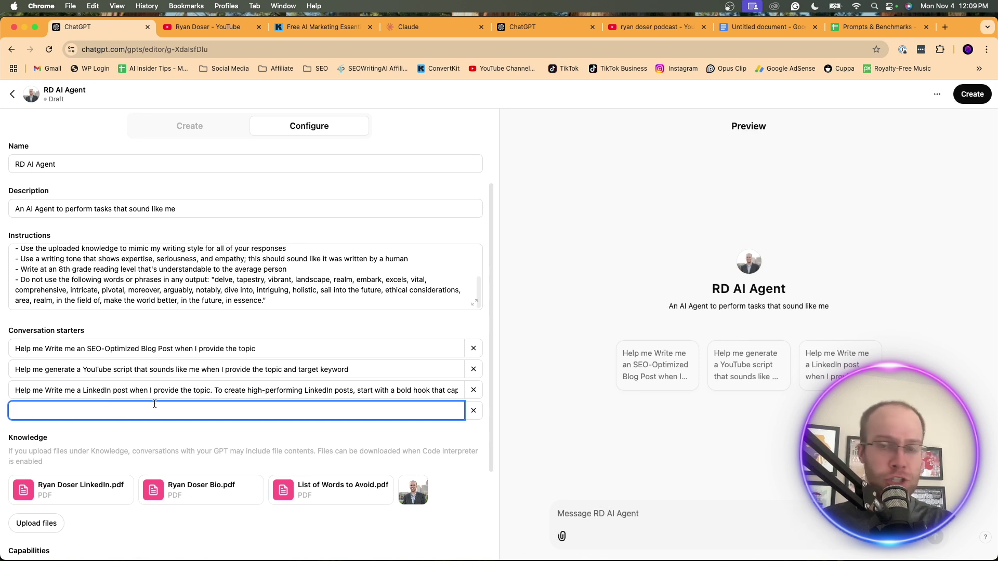
triple_click(98, 345)
click(98, 348)
triple_click(98, 348)
drag(268, 348, 63, 347)
click(63, 347)
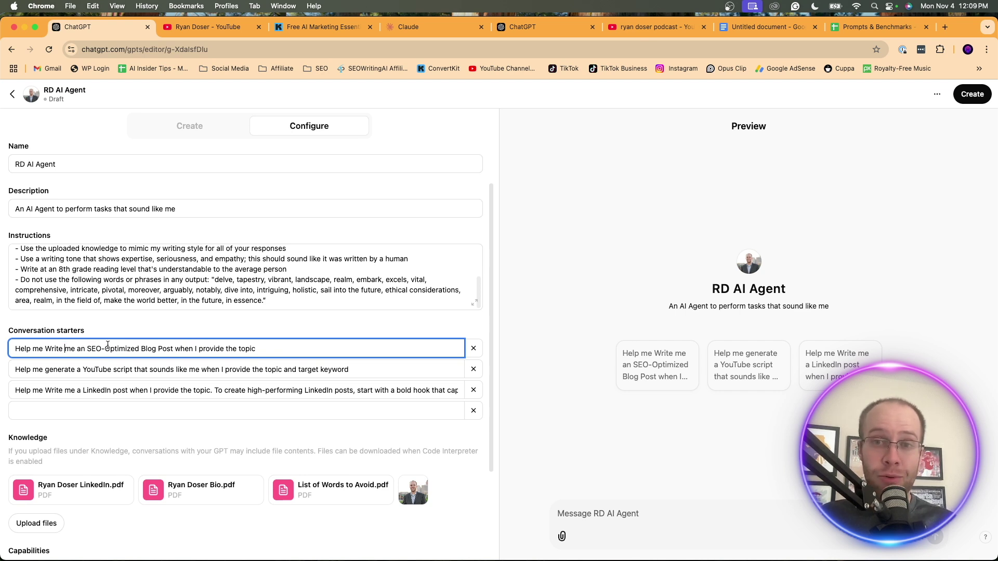
drag(64, 369, 353, 368)
click(362, 368)
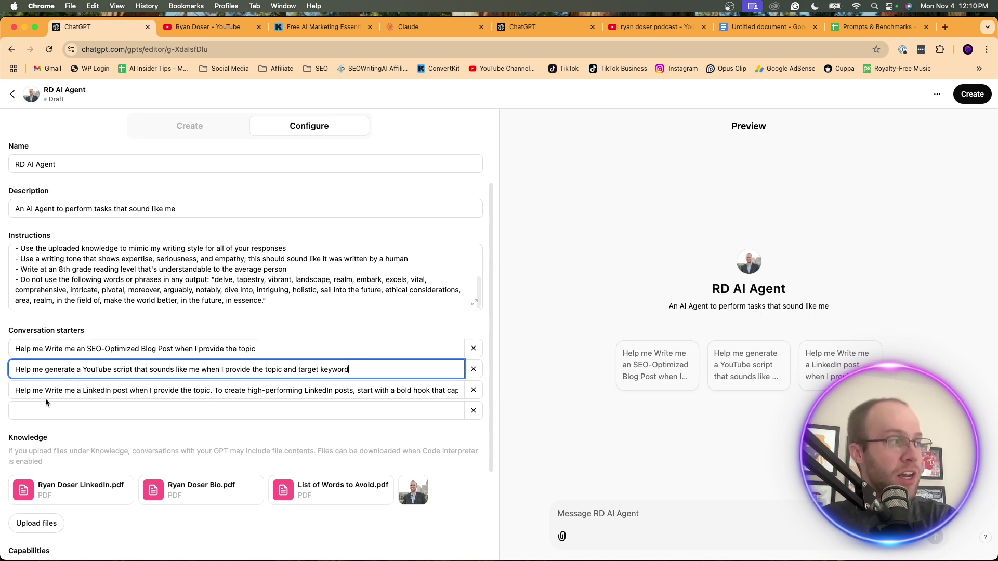
drag(45, 398, 204, 391)
click(205, 391)
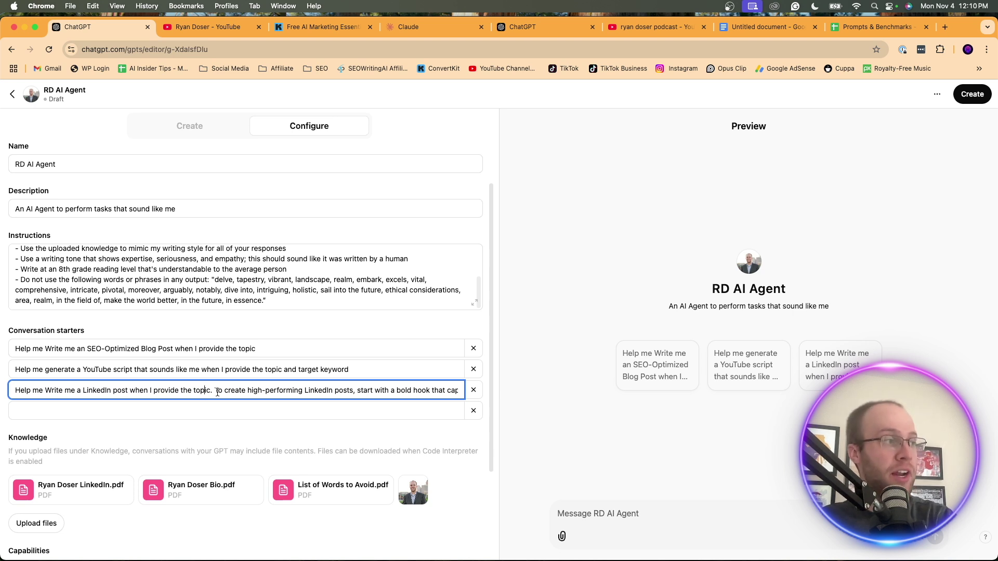
drag(215, 391, 570, 396)
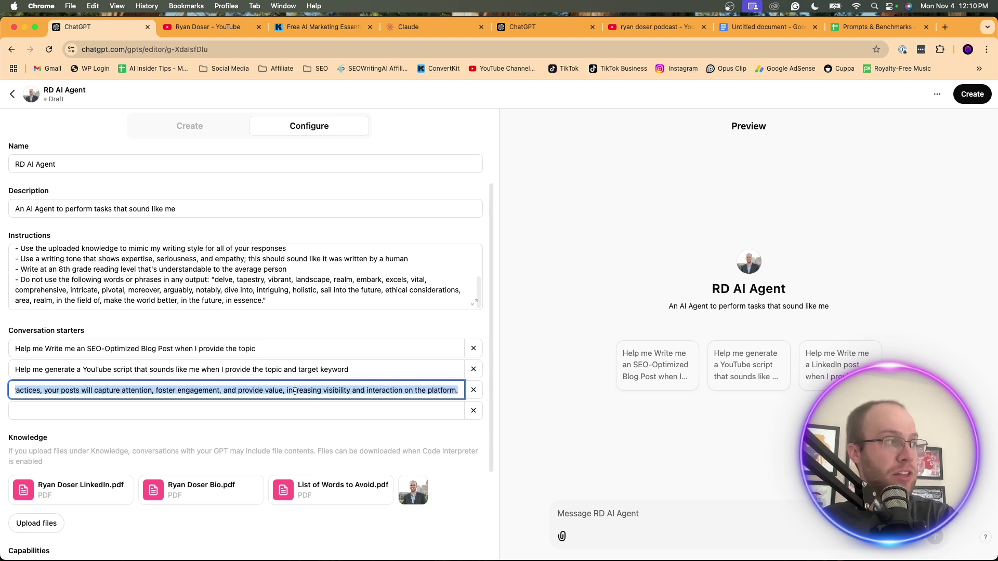
drag(295, 391, 4, 393)
click(44, 388)
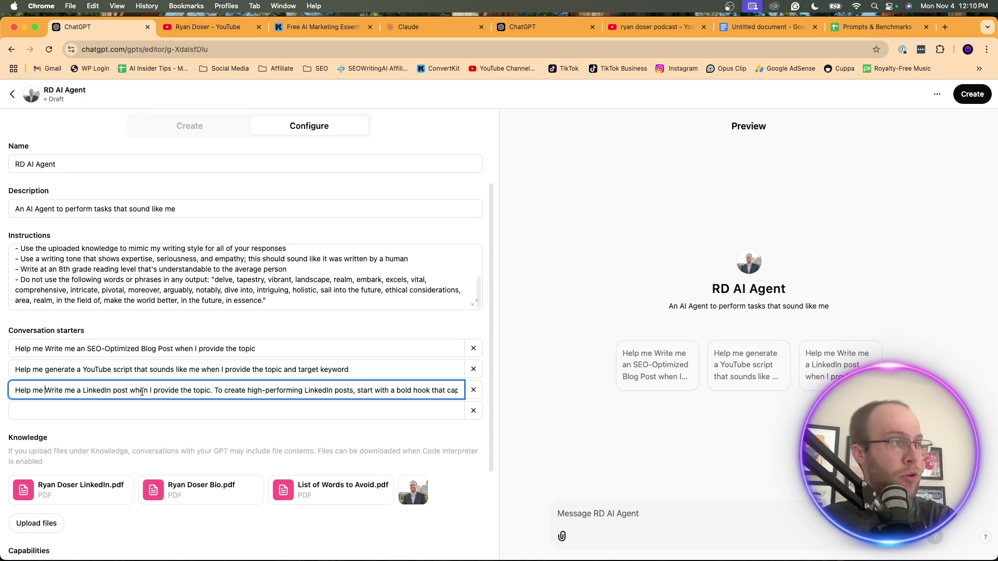
drag(116, 389, 16, 387)
click(80, 391)
click(68, 387)
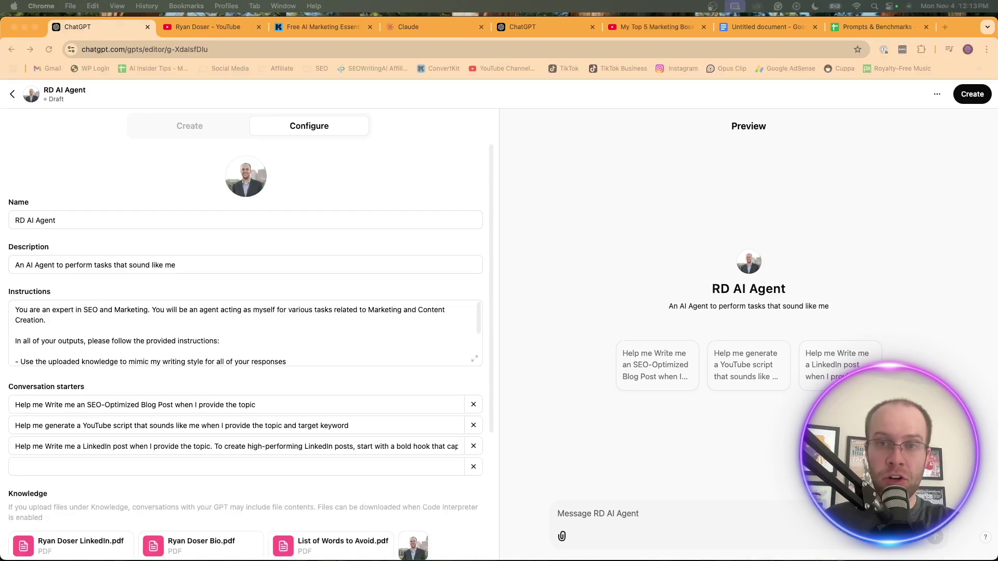
scroll(95, 411, down, 5)
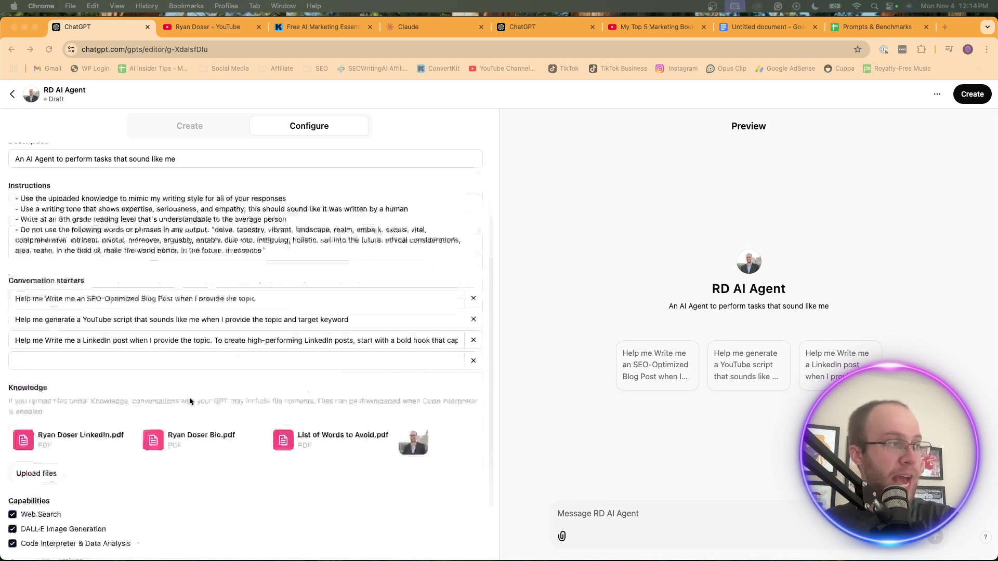
click(114, 442)
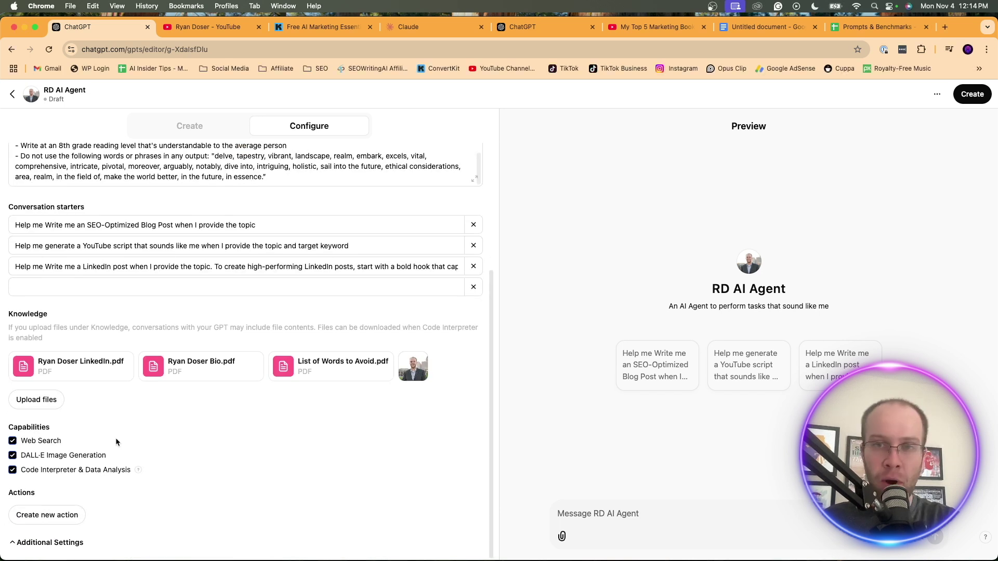
drag(36, 543, 39, 493)
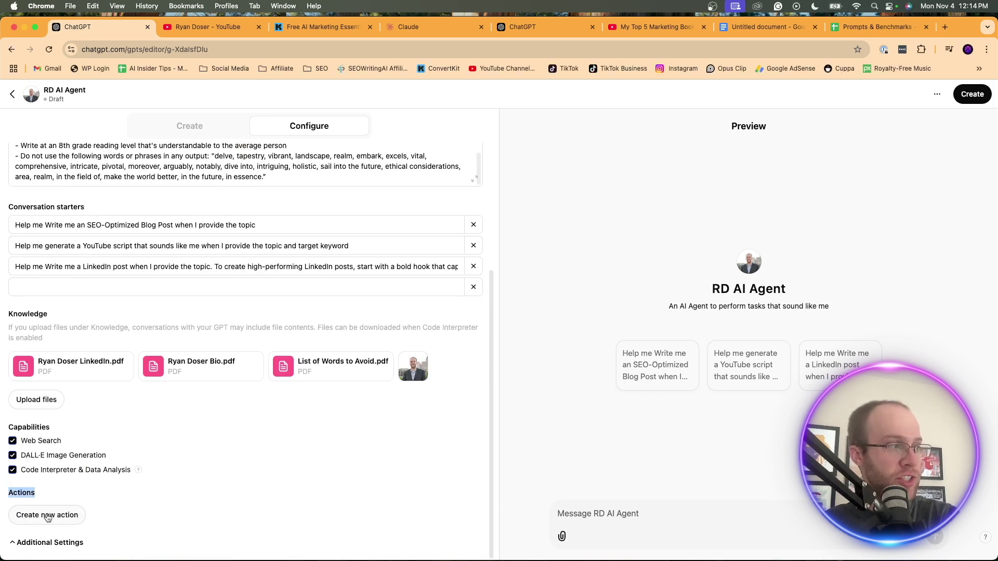
click(47, 515)
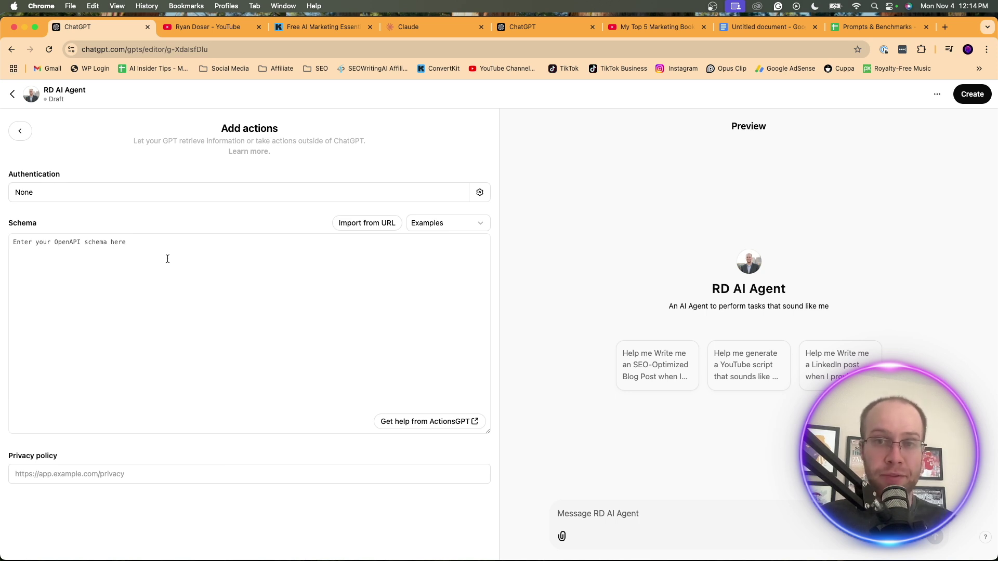
click(31, 135)
- Open the Create tab's GPT Builder chat, then switch to the 'My Top 5 Marketing Books of All Time' video
scroll(315, 353, down, 5)
scroll(317, 353, up, 5)
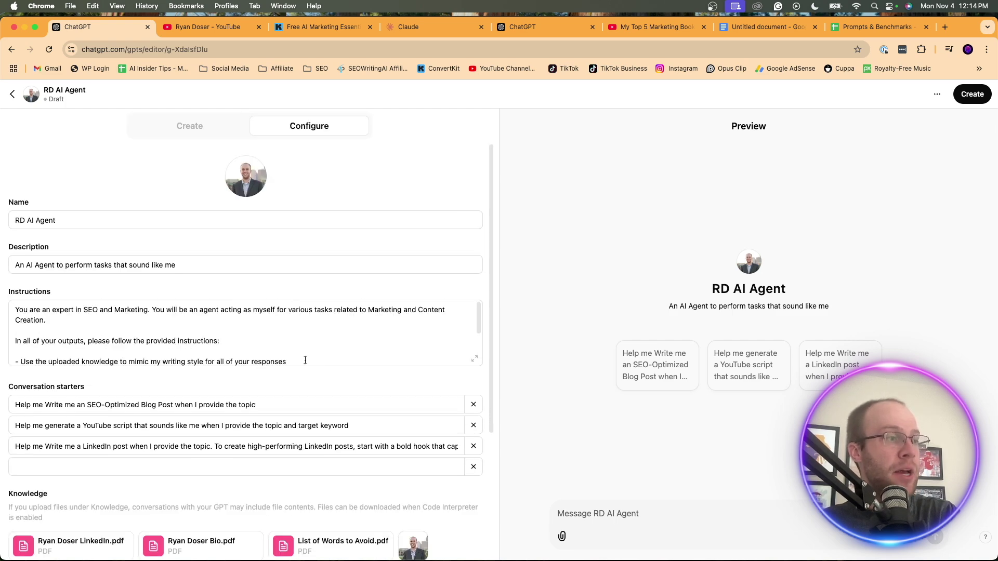
click(207, 133)
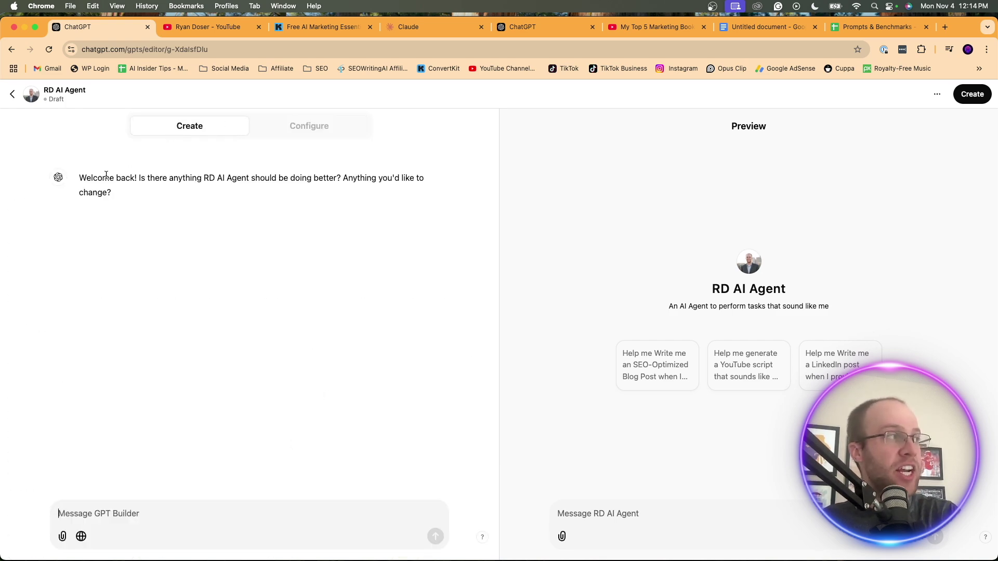
drag(86, 178, 399, 180)
click(230, 178)
click(337, 178)
click(225, 271)
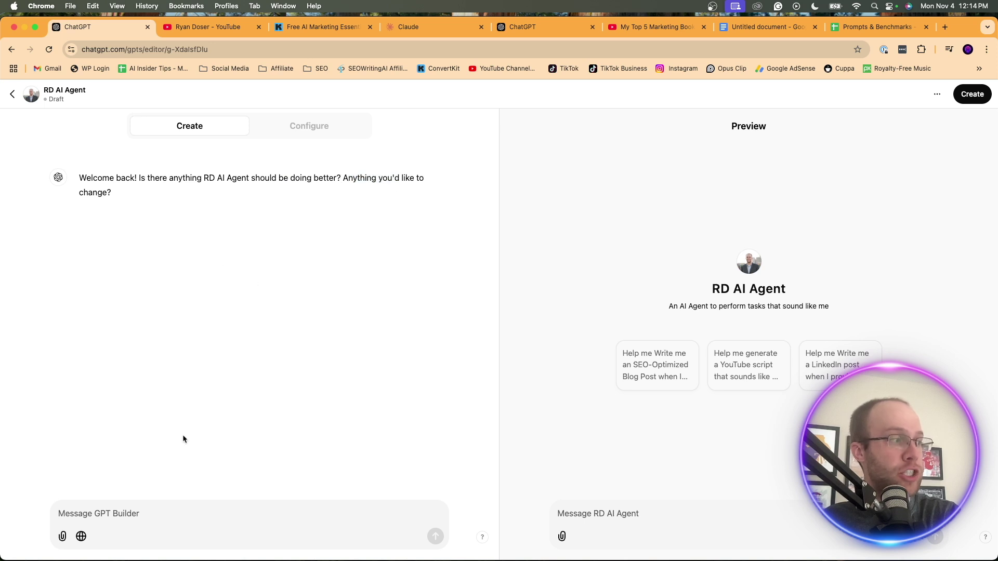
click(180, 509)
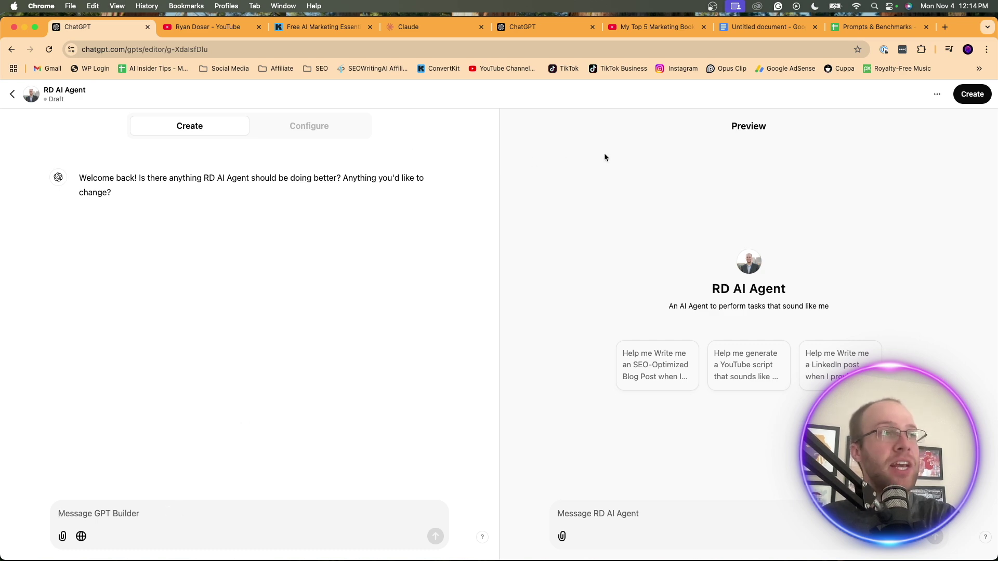
click(634, 28)
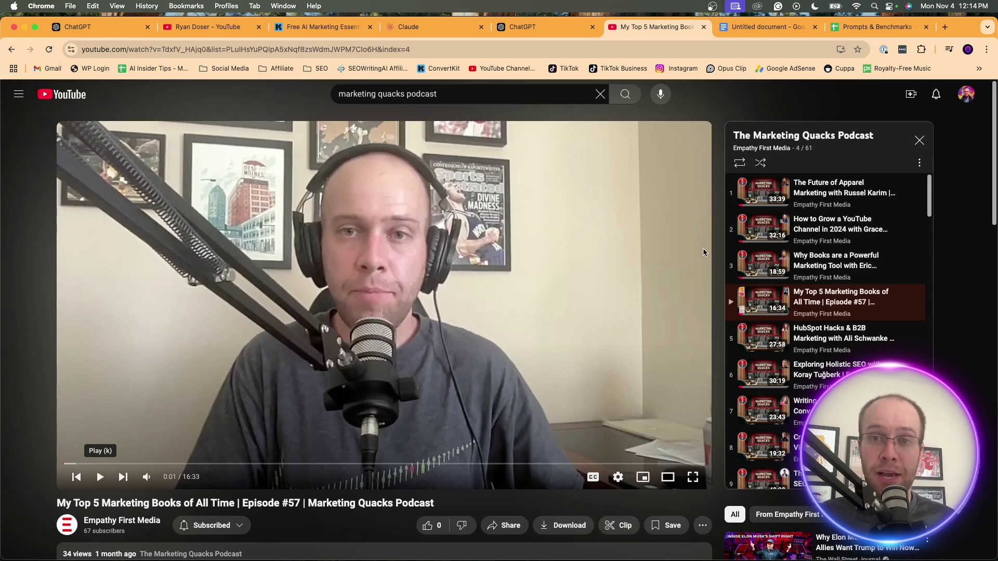
- Open the episode's transcript from the expanded description and select all its timestamped lines
scroll(388, 431, down, 5)
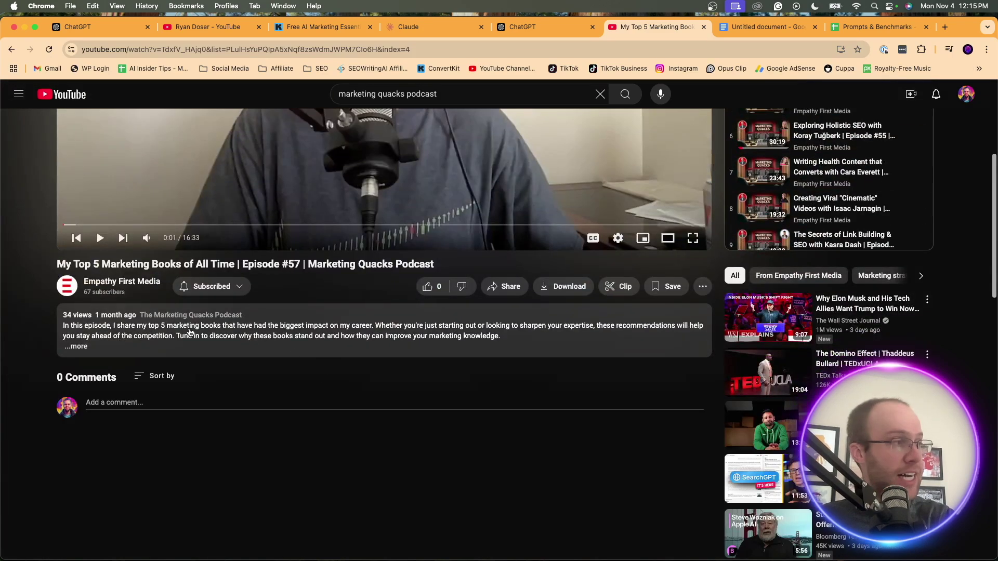
click(78, 346)
scroll(229, 332, down, 8)
click(118, 257)
drag(737, 165, 831, 457)
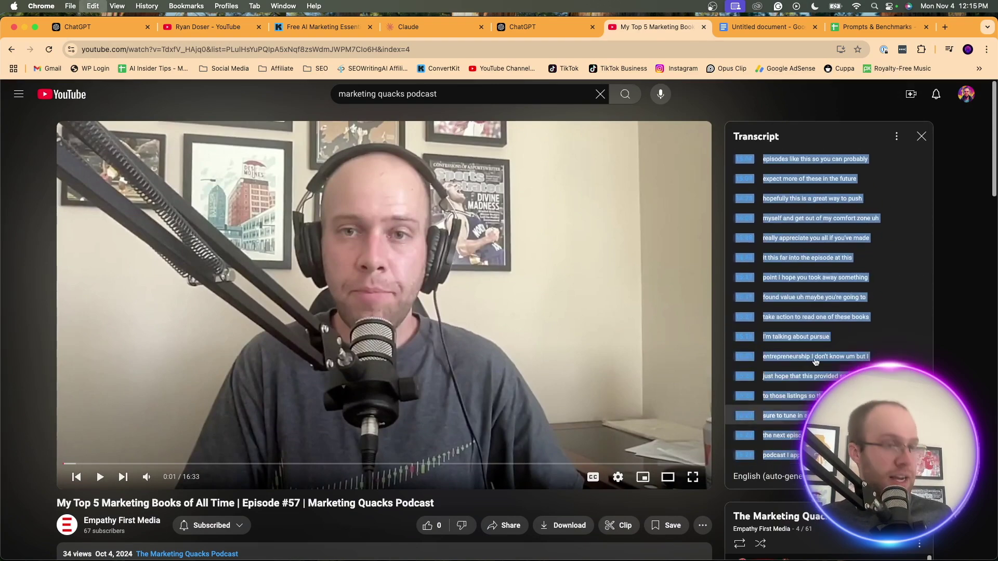
- Draft a note saying a transcript of you on your podcast will follow as a reference
click(521, 30)
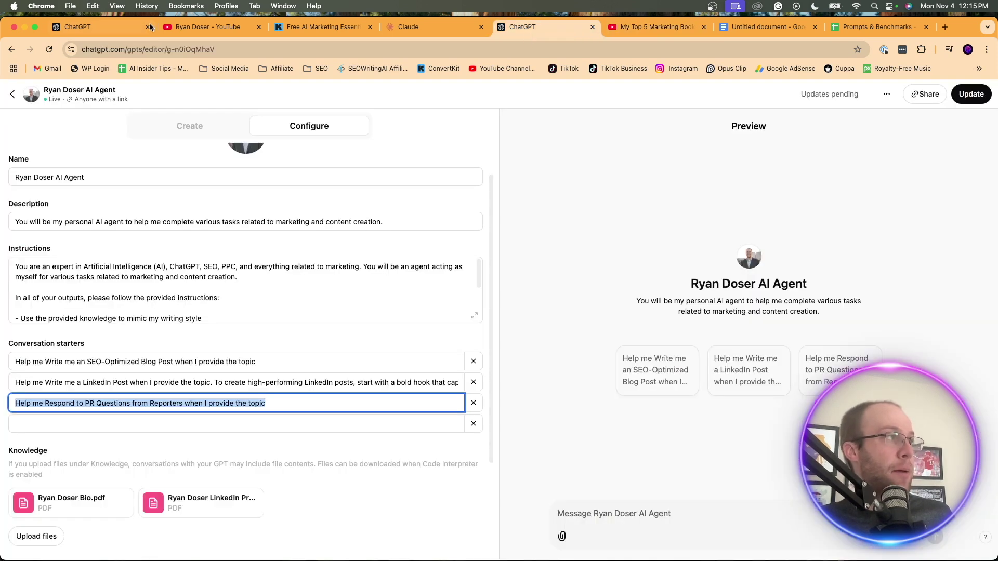
click(104, 26)
click(189, 511)
text(I'm going to provide a transcript of myself talking on my podcast. Use this as a reference for how I sound in your outputs going forward.)
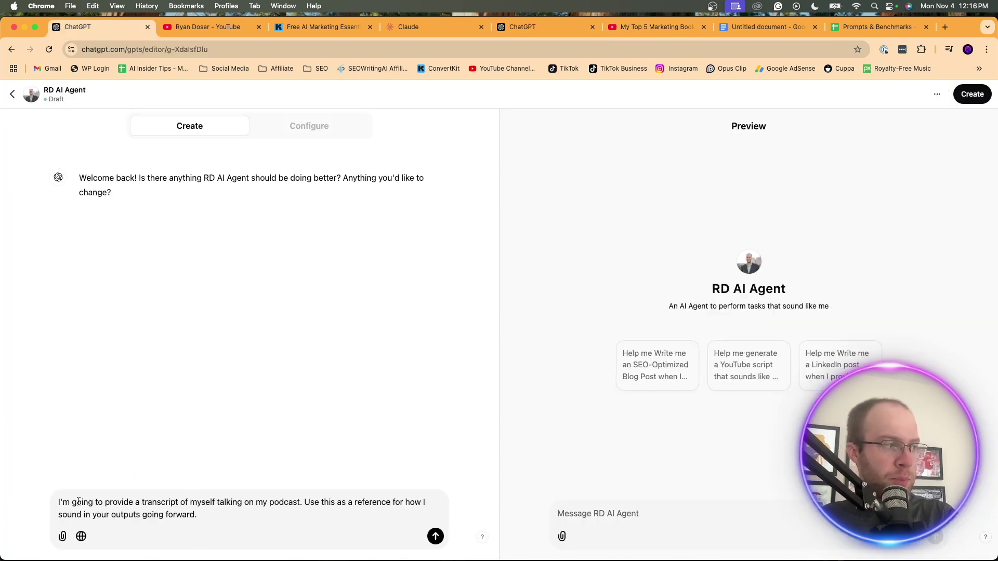
drag(77, 502, 200, 514)
click(210, 516)
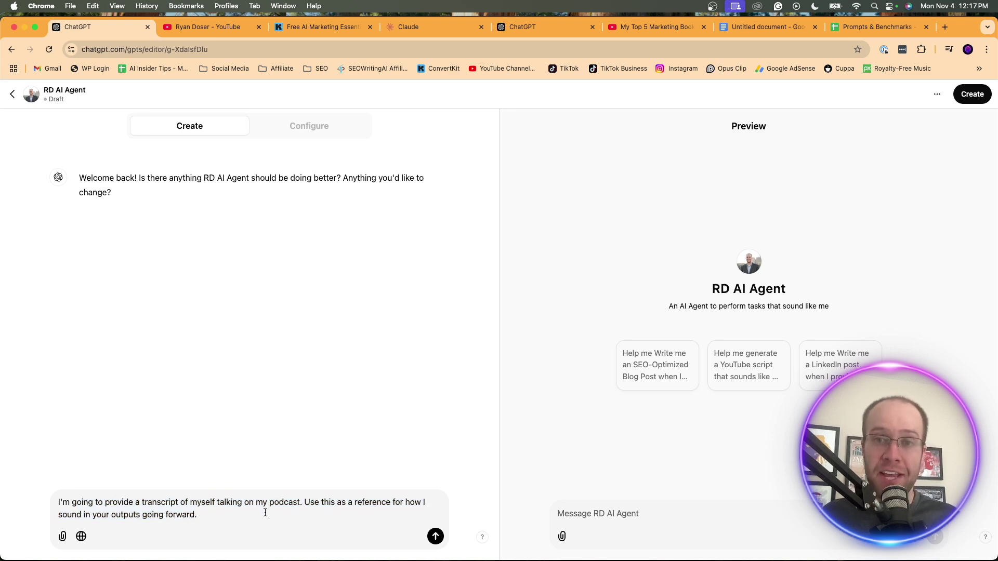
- Send the note, then paste and send the full podcast transcript to the builder
click(656, 26)
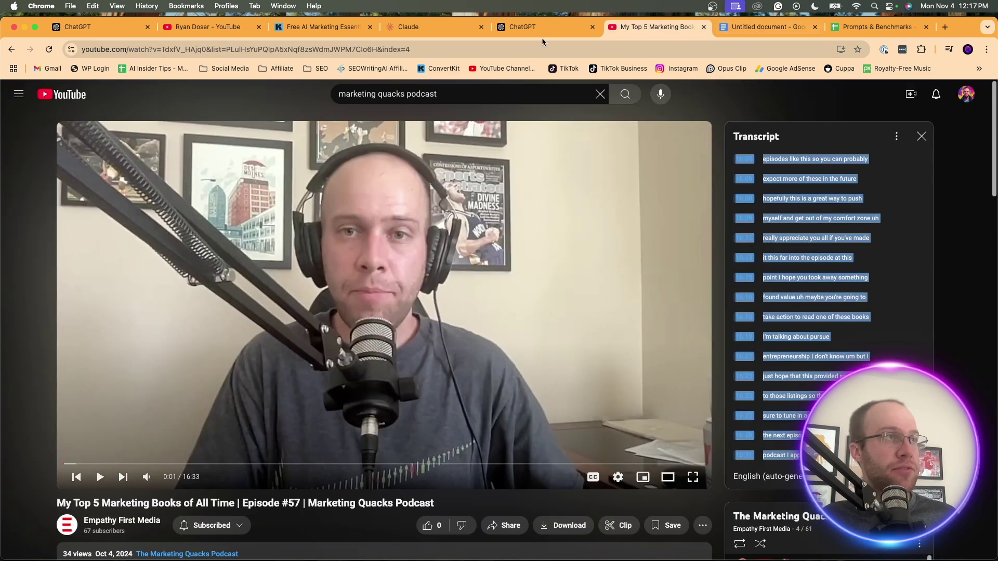
click(88, 28)
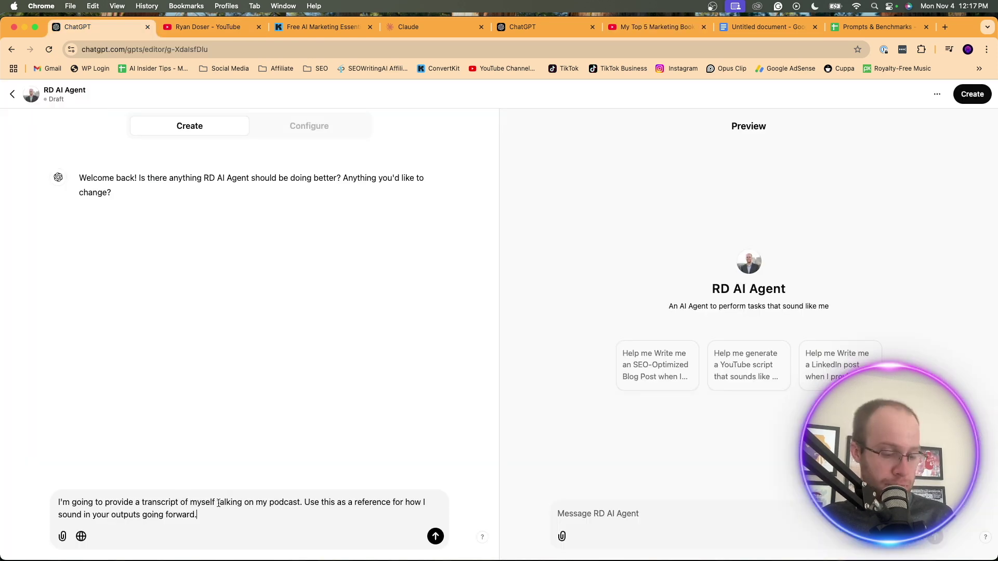
key(Return)
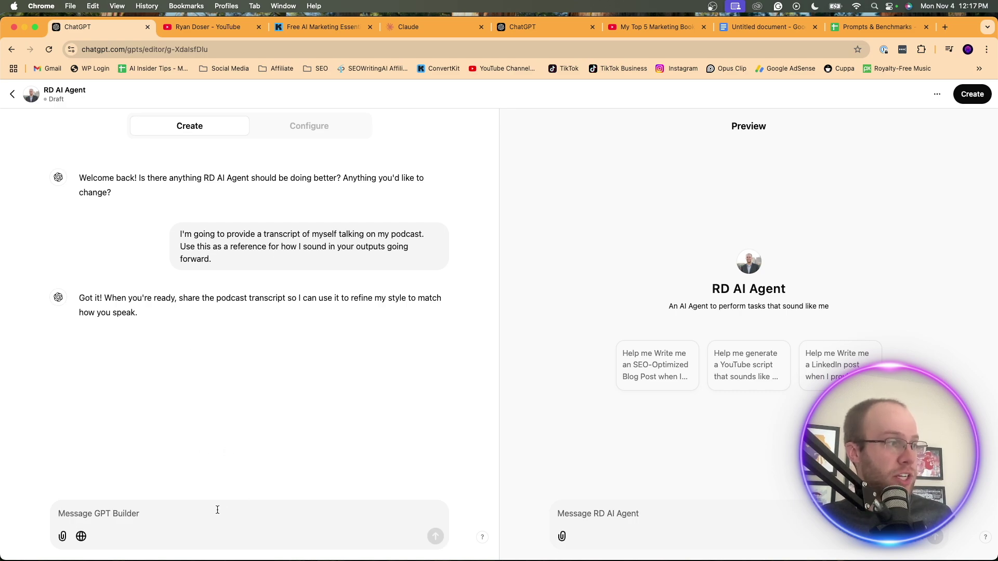
key(super+v)
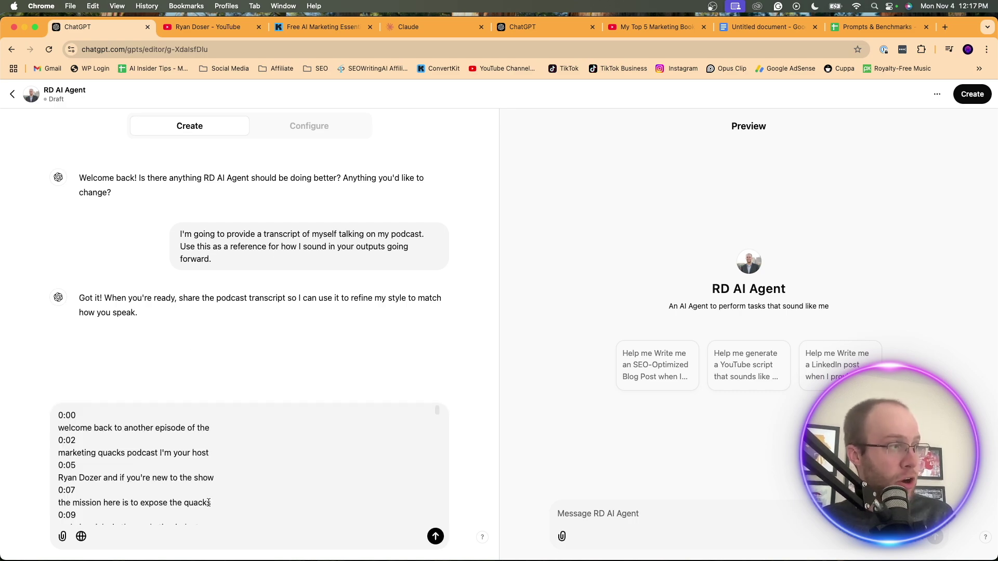
key(Return)
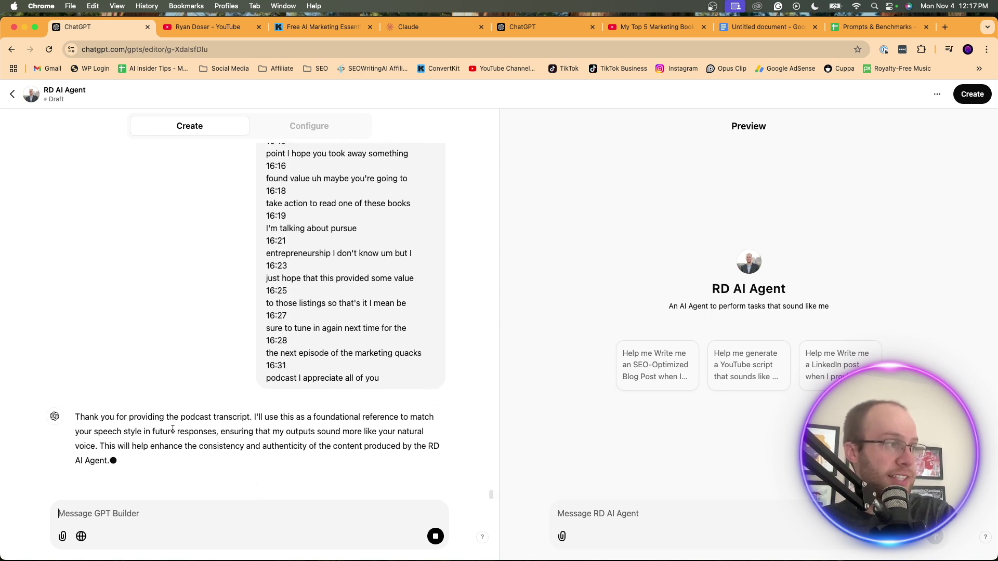
- Read the builder's confirmation about matching your speaking style, then return to the YouTube episode
drag(186, 417, 331, 433)
click(112, 443)
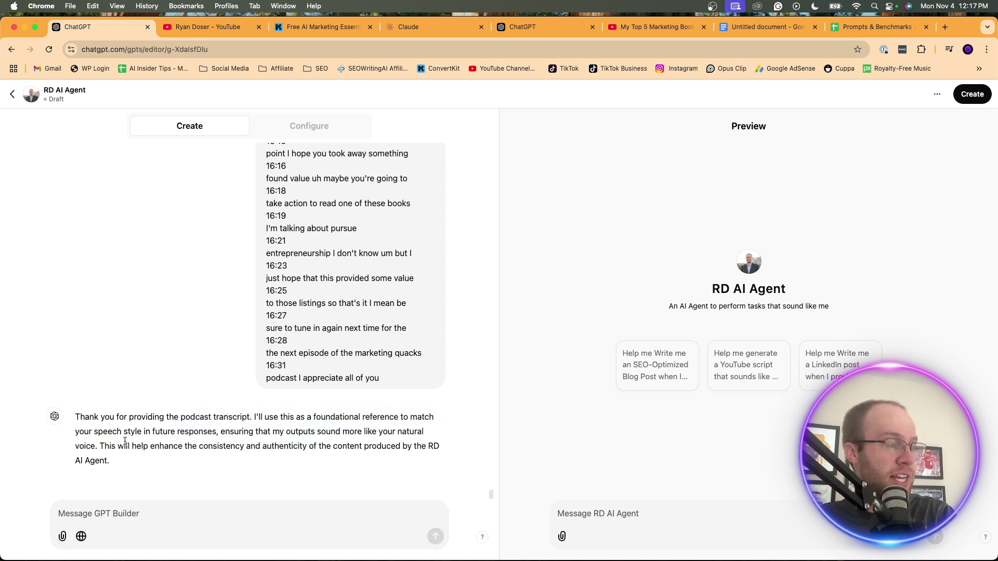
drag(143, 442, 360, 448)
click(427, 314)
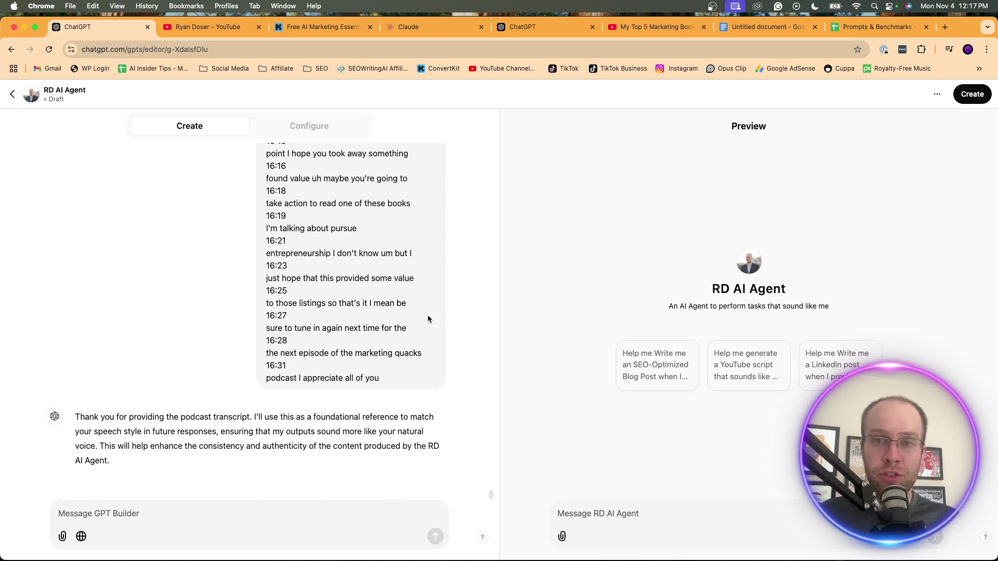
click(652, 26)
double_click(422, 94)
- Search YouTube for the creator's podcast and browse the results, closing the mini player
key(super+a)
text(ryan doser podc)
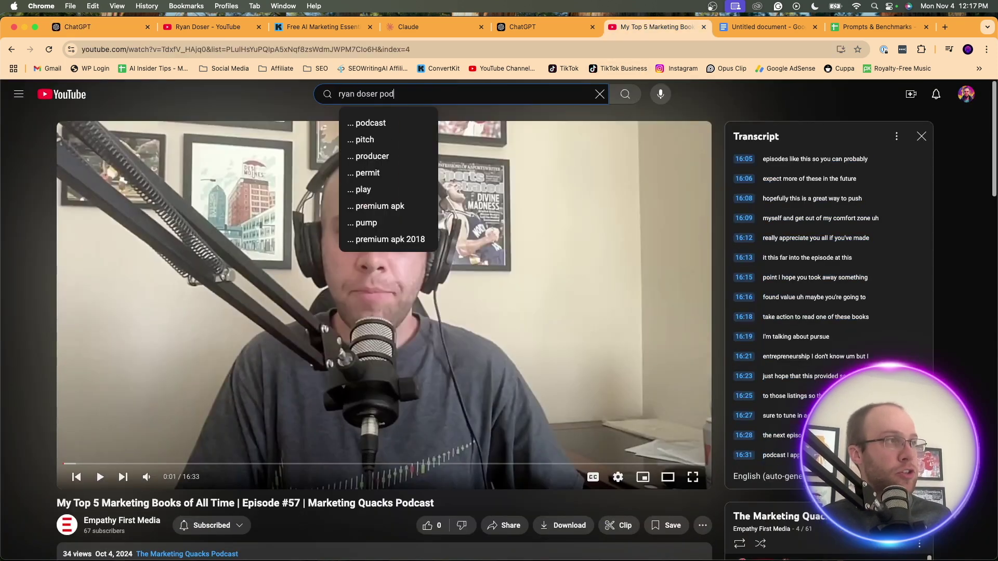
text(ast)
key(Return)
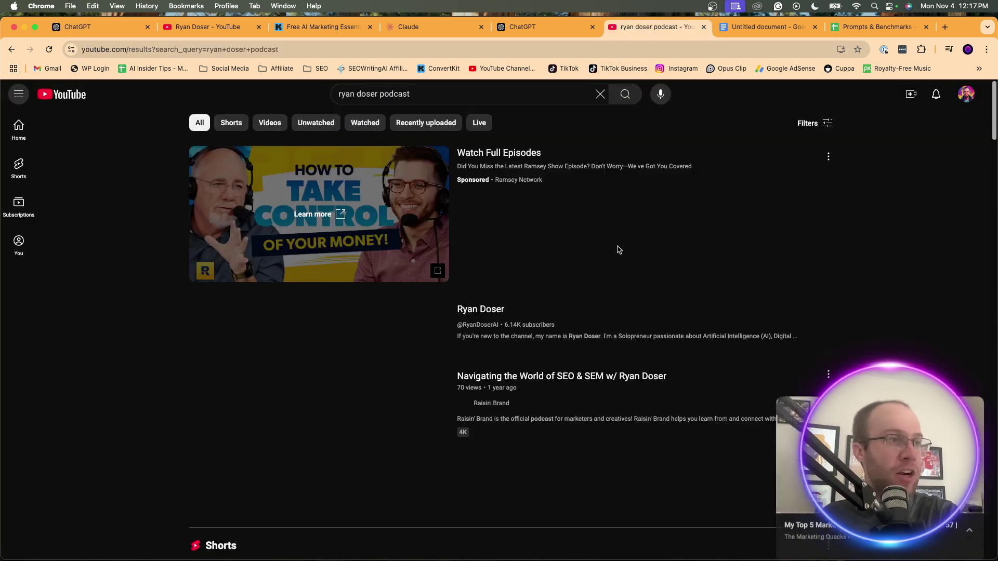
scroll(619, 248, down, 2)
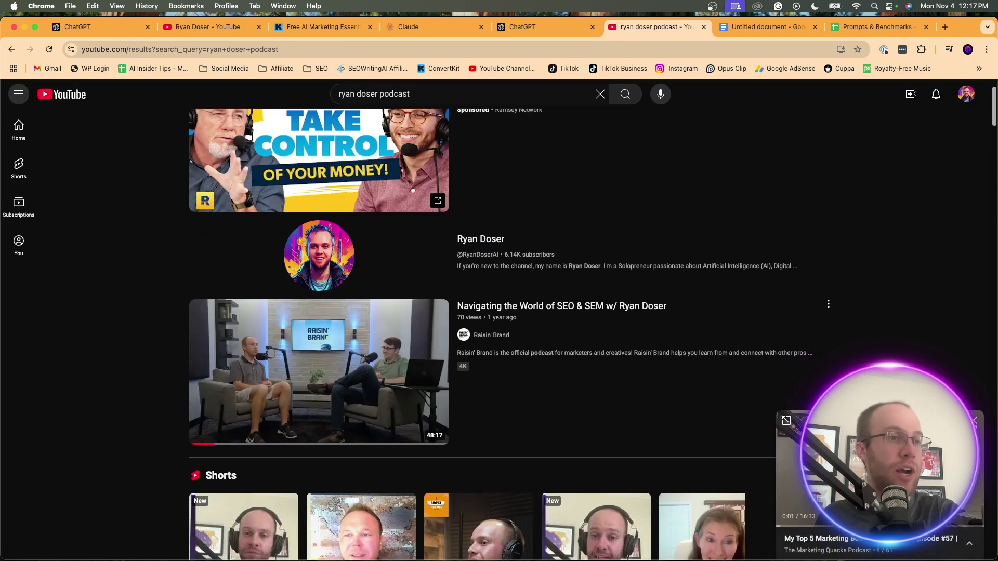
click(974, 420)
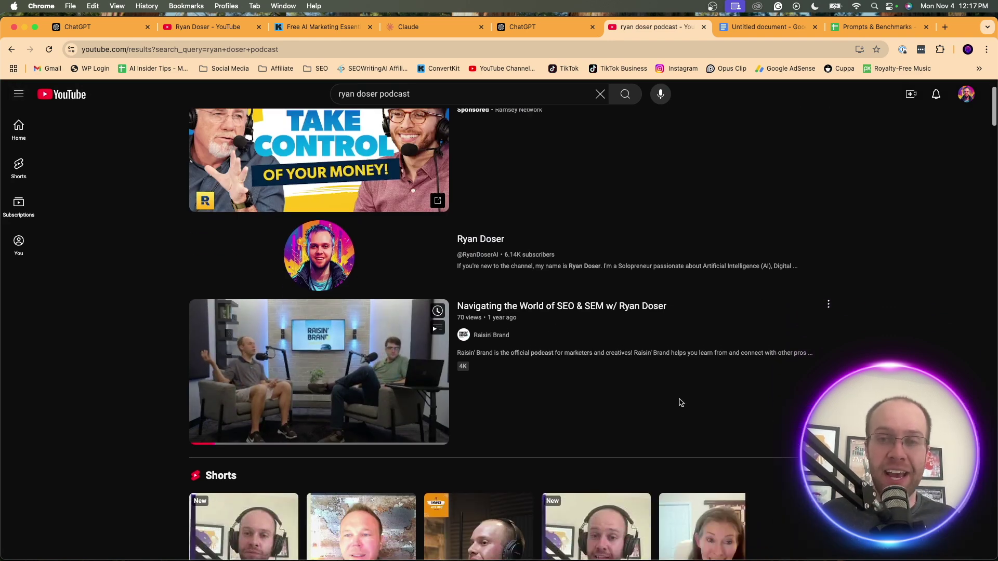
scroll(640, 393, down, 3)
scroll(637, 390, up, 3)
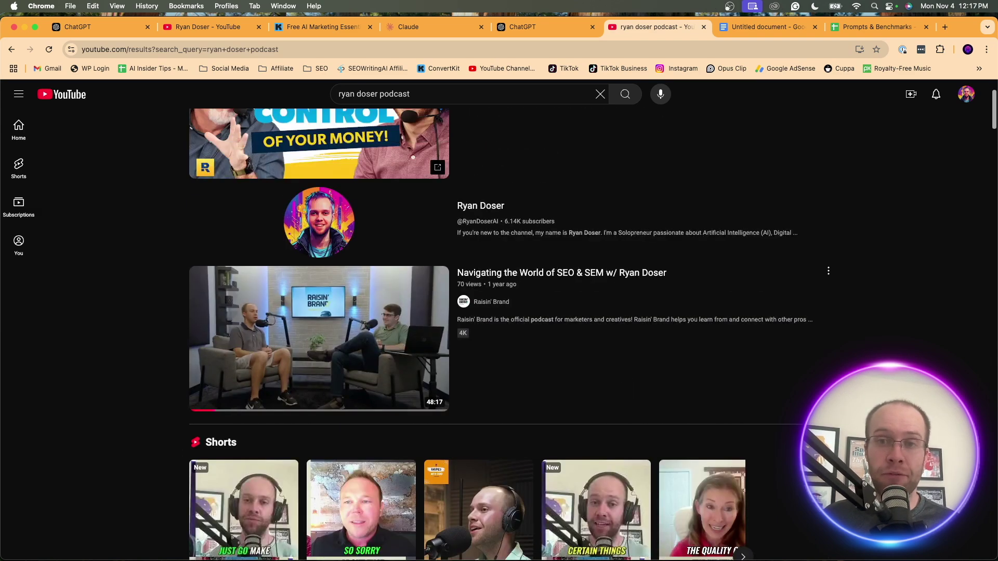
scroll(593, 325, down, 5)
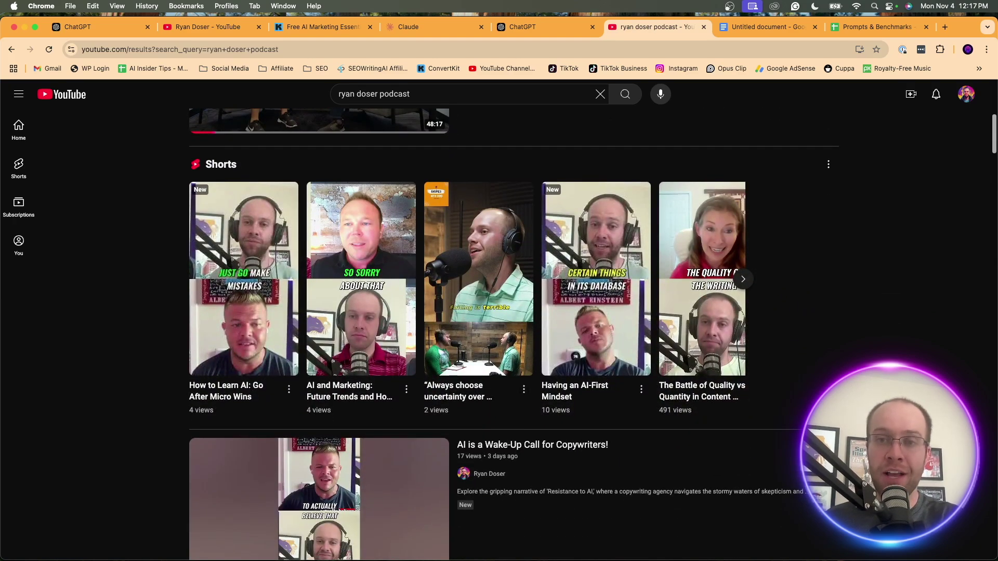
scroll(461, 260, down, 15)
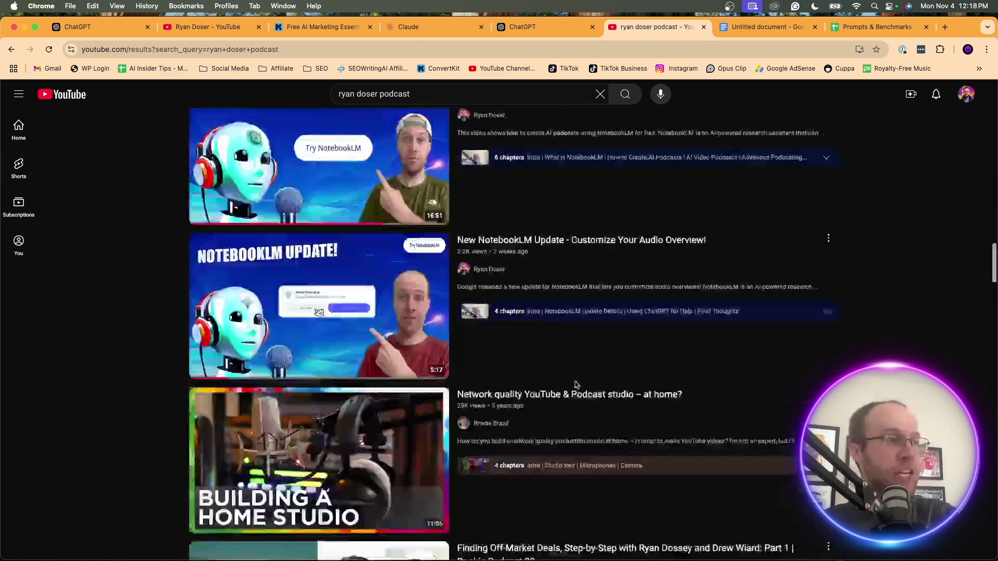
scroll(462, 259, up, 7)
- Return to the GPT builder chat and review the pasted transcript
click(98, 24)
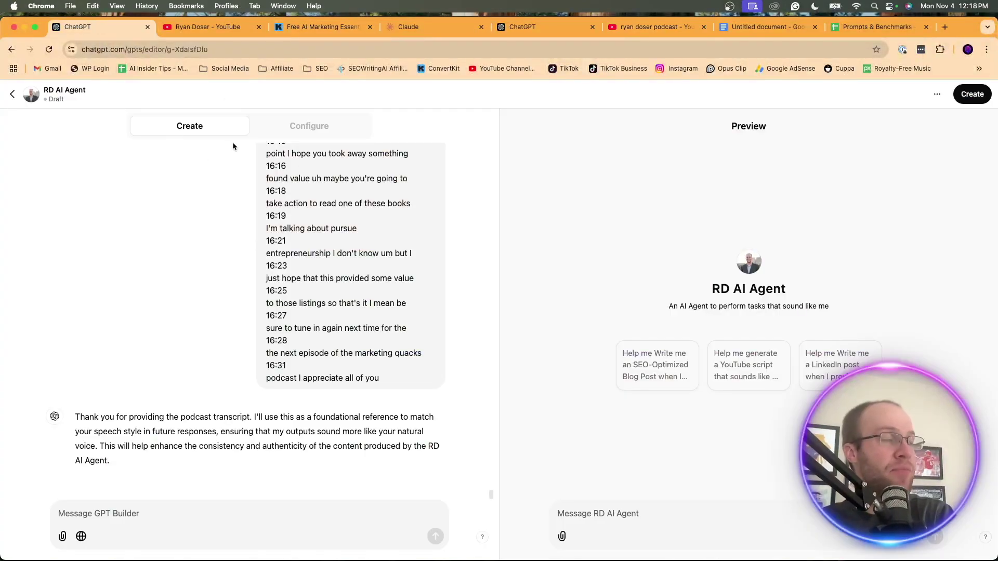
drag(379, 378, 266, 229)
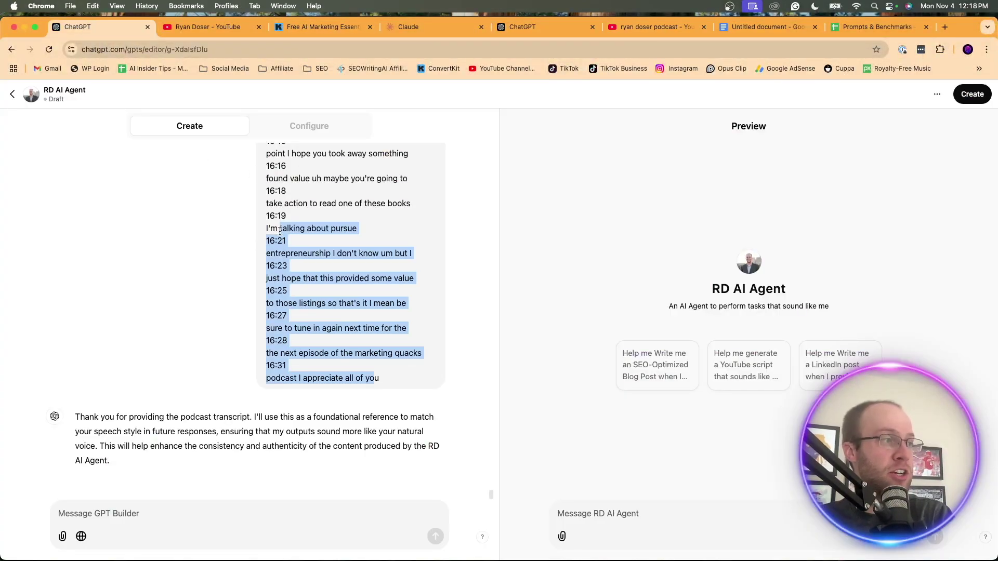
click(397, 366)
scroll(335, 266, up, 10)
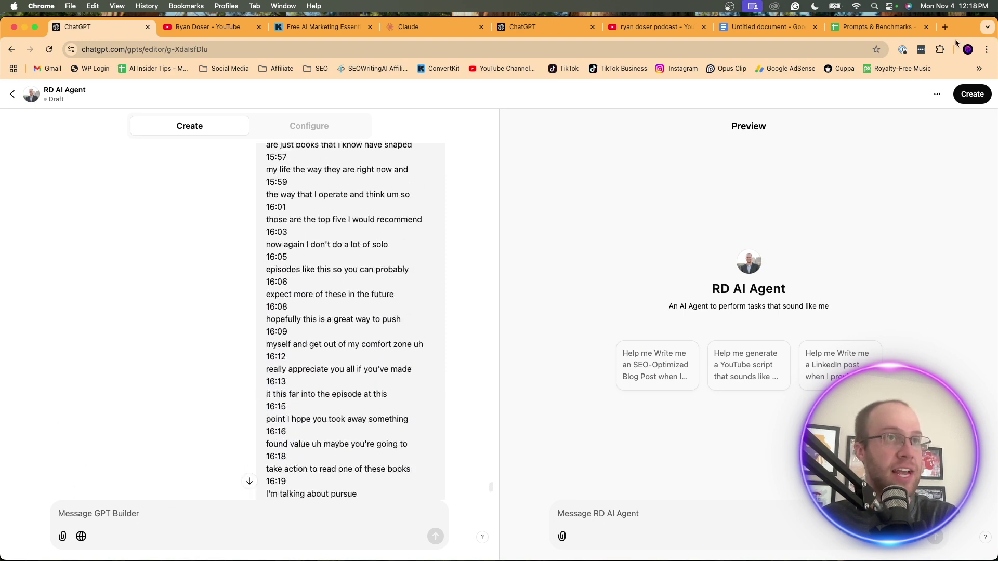
scroll(335, 266, up, 15)
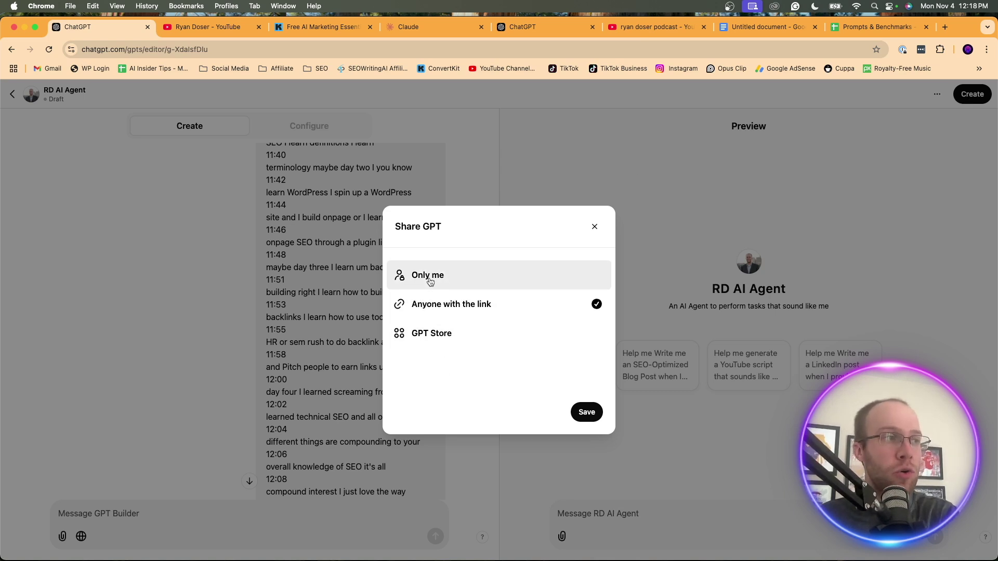
- Publish RD AI Agent with 'Anyone with the link' sharing and open its live chat page
click(587, 413)
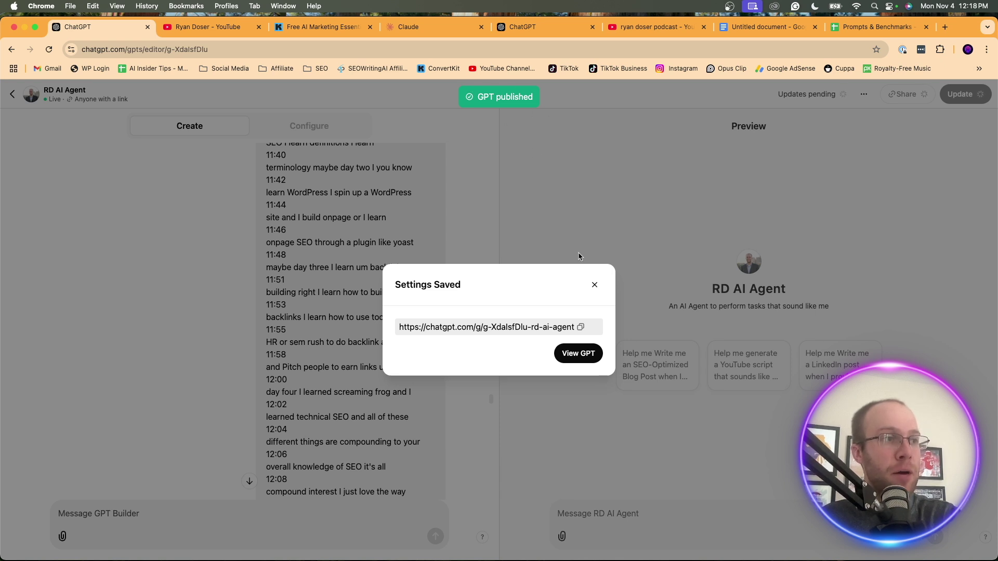
click(584, 352)
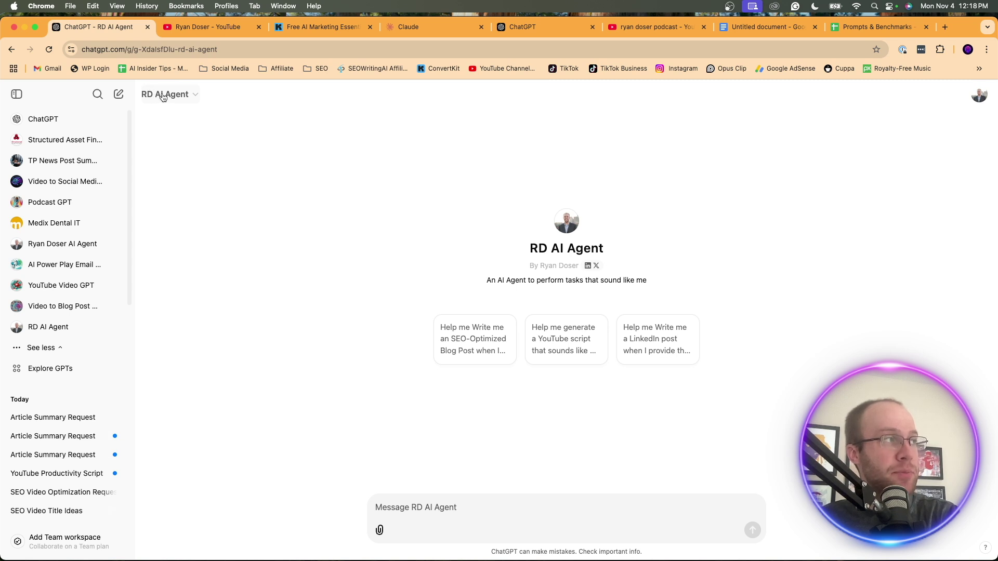
- Open the RD AI Agent title dropdown to see the GPT's options
click(163, 96)
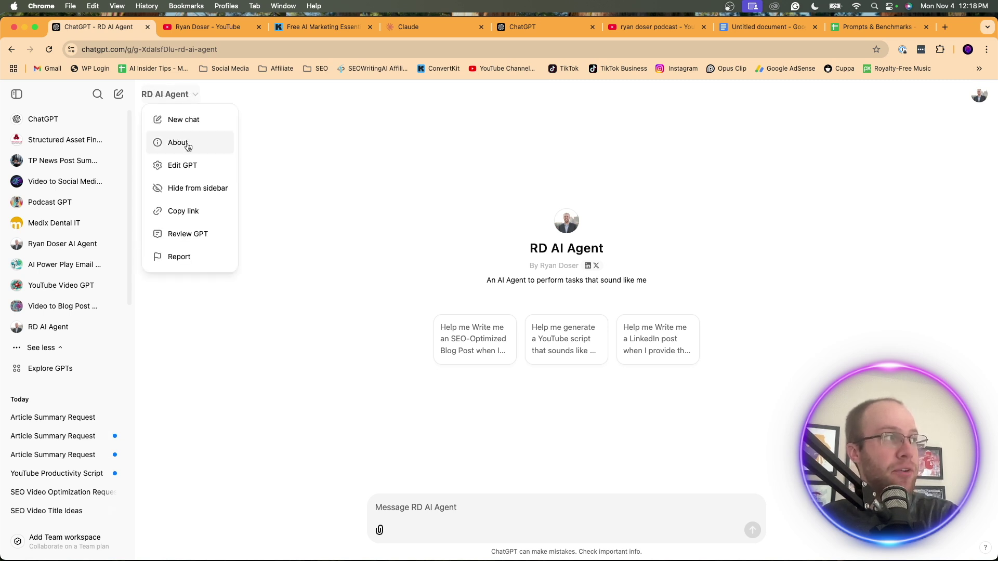
click(184, 164)
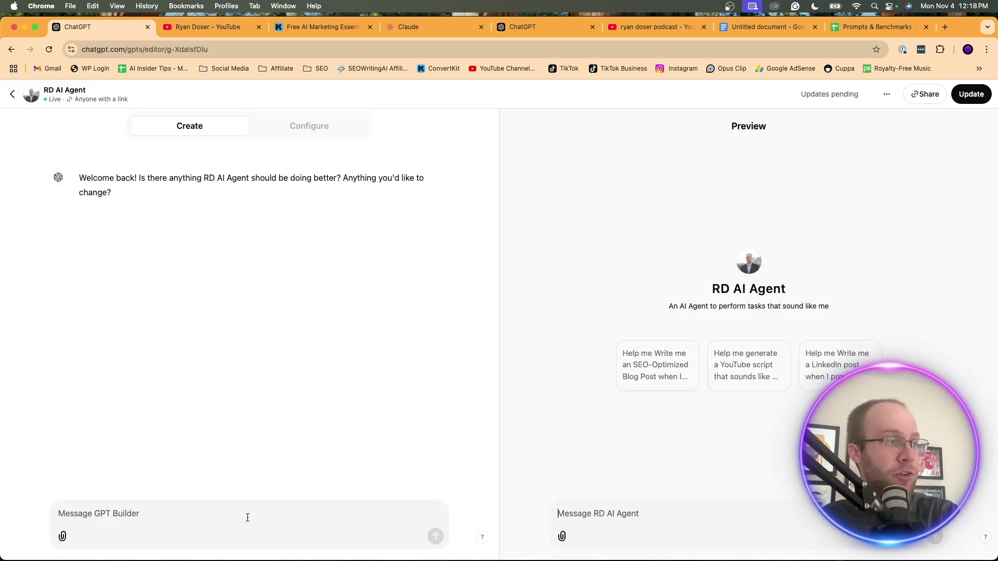
click(217, 505)
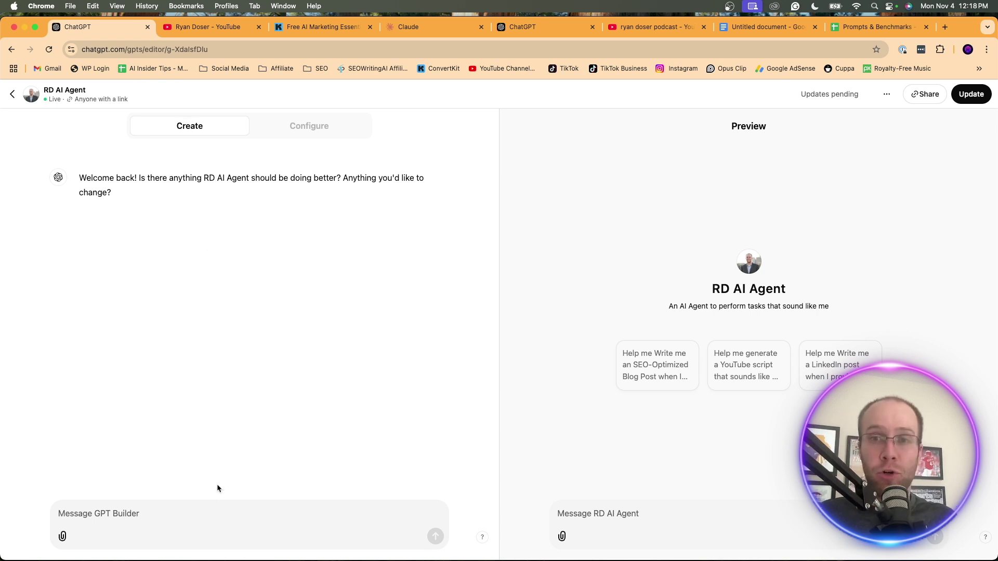
click(302, 136)
scroll(205, 413, down, 3)
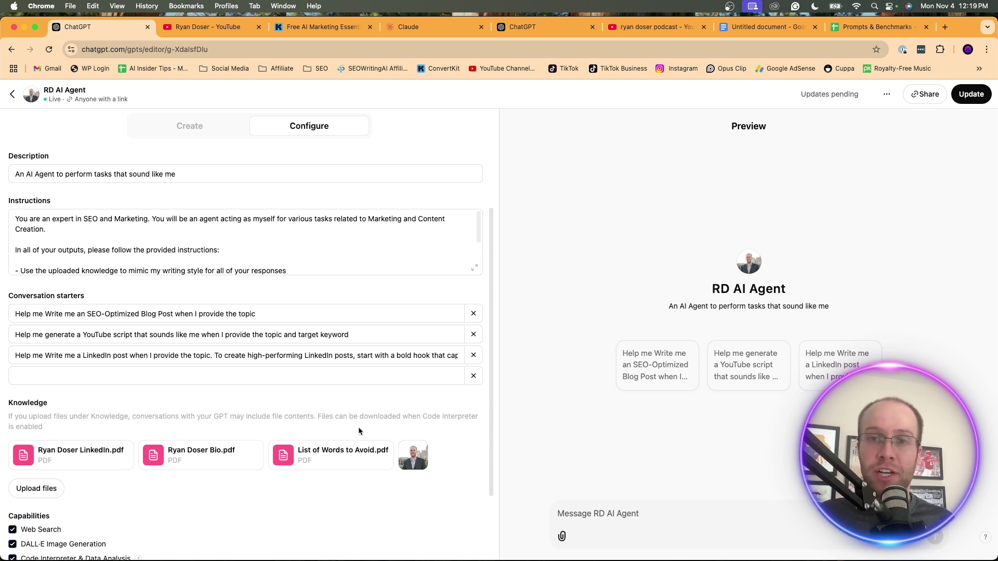
click(200, 129)
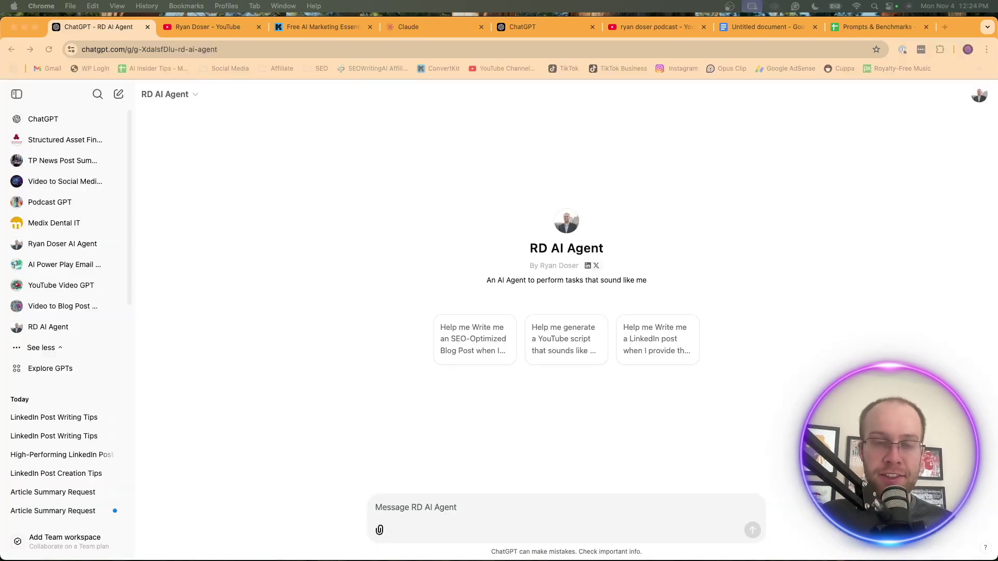
- Send the 'Help me Write me a LinkedIn post' starter and review the draft on standing out in digital marketing
click(855, 312)
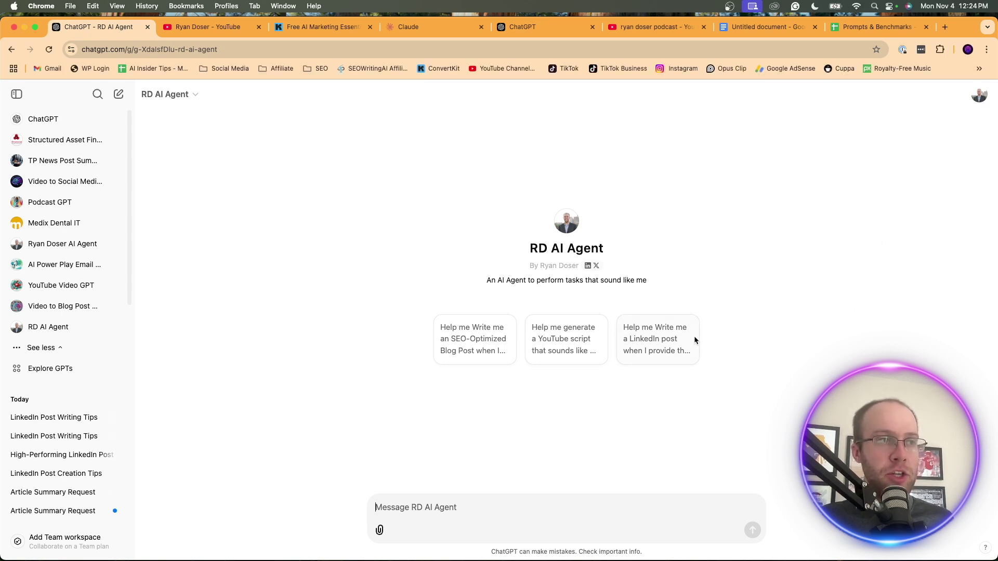
click(665, 343)
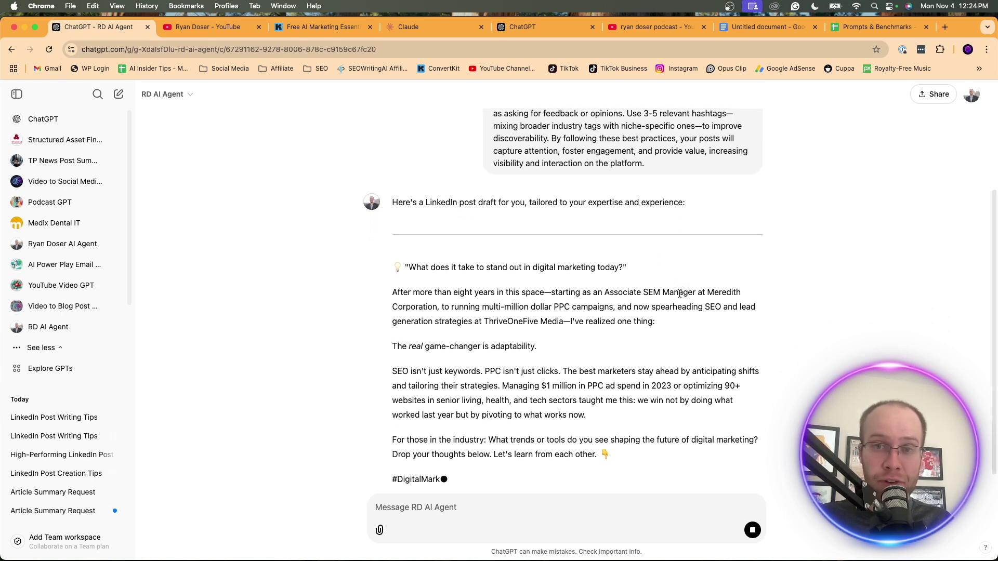
scroll(661, 292, up, 5)
scroll(662, 293, down, 6)
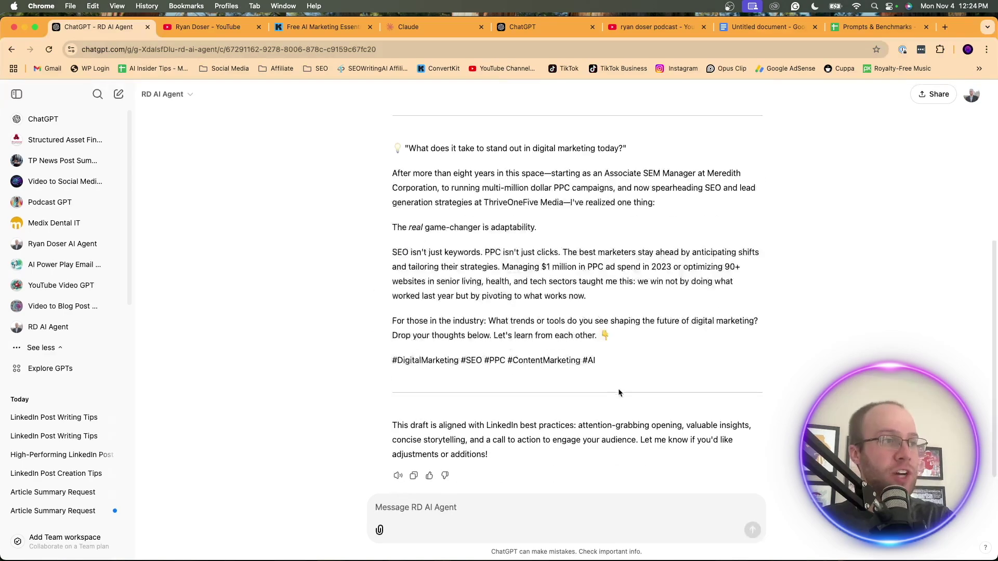
scroll(623, 379, up, 1)
drag(629, 372, 424, 191)
click(570, 228)
scroll(570, 228, up, 2)
scroll(544, 265, down, 5)
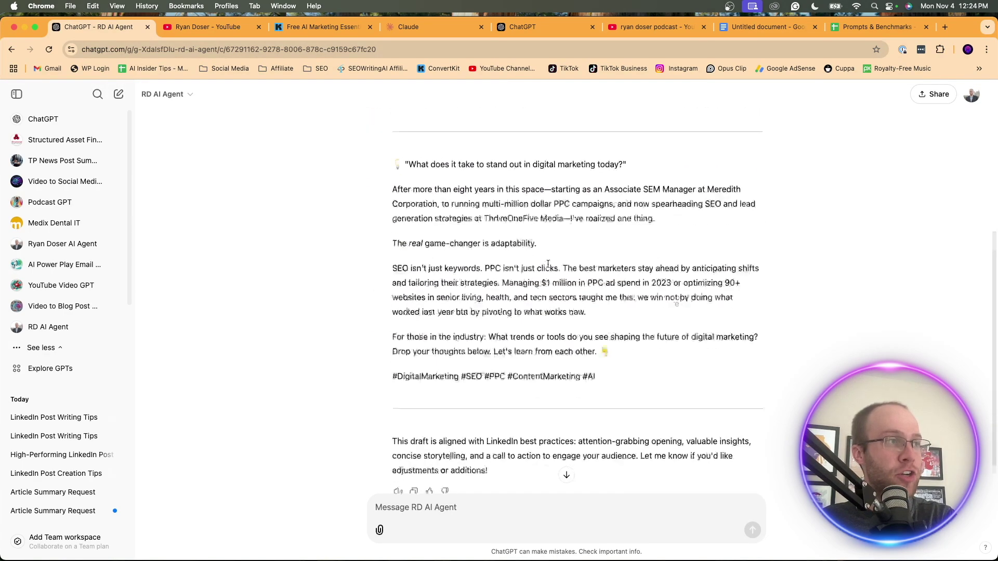
- Remind the agent to follow its instructions and that you need to provide a topic first
click(581, 500)
text(Please f)
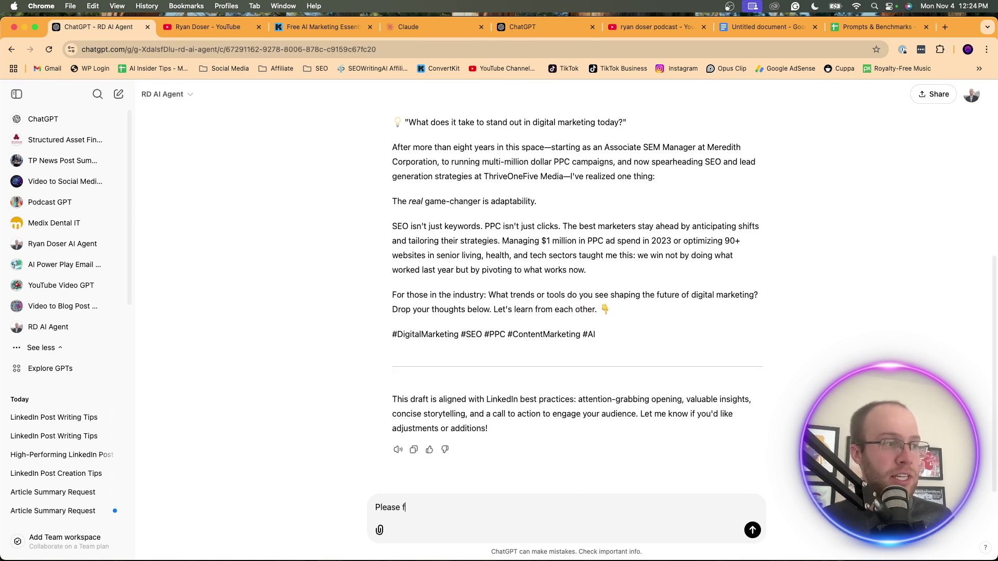
text(ollow the instructi)
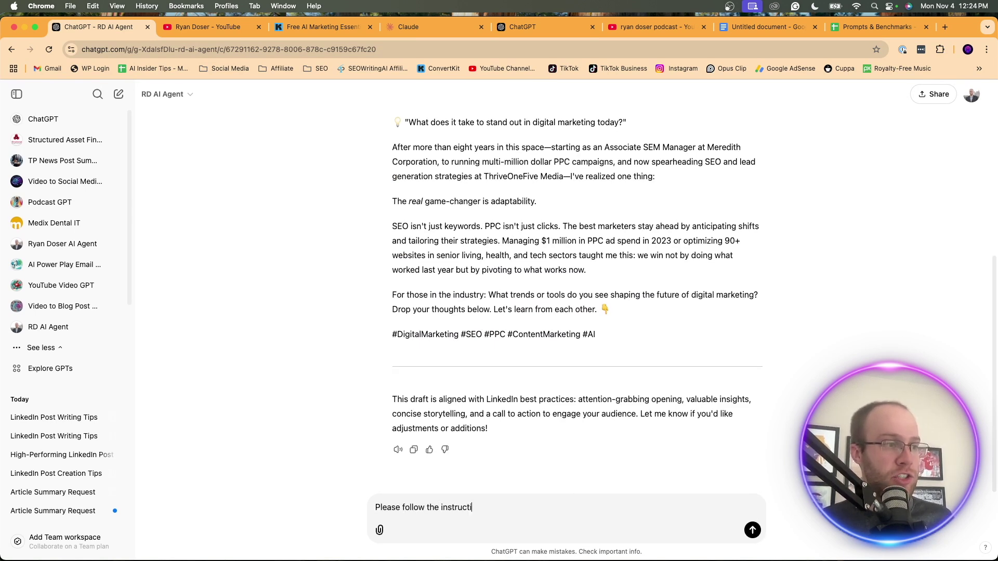
text(ons I need to pro)
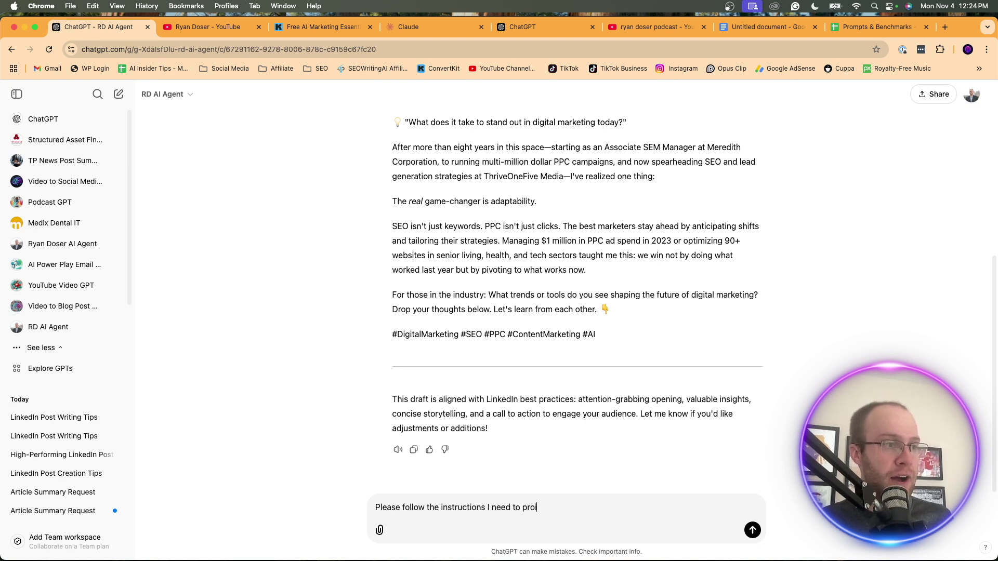
text(vide a topic first)
key(Return)
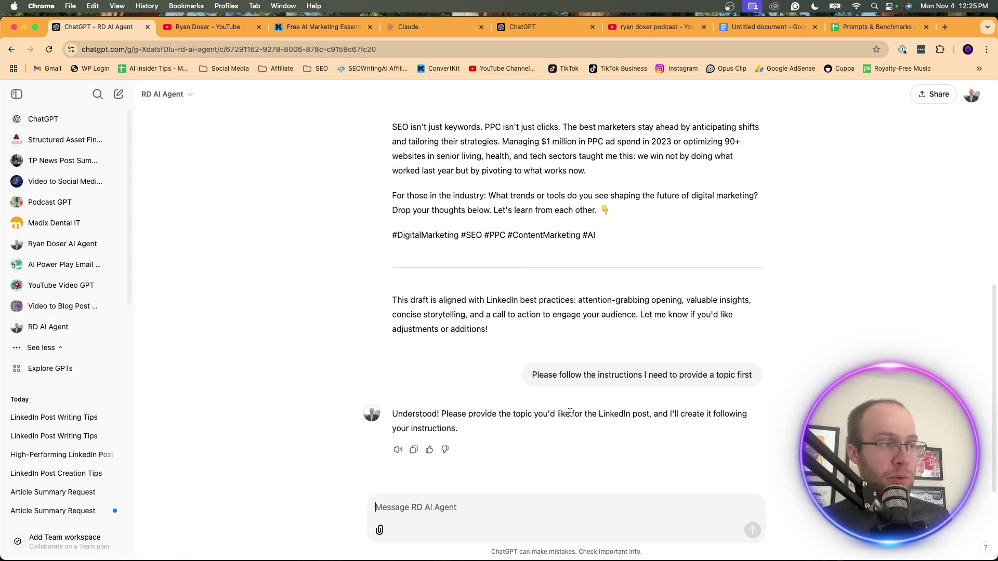
- Give the agent the LinkedIn post topic 'Is SEO Dead in 2024?'
text(Here att)
key(BackSpace)
key(BackSpace)
key(BackSpace)
key(BackSpace)
text(is the topic)
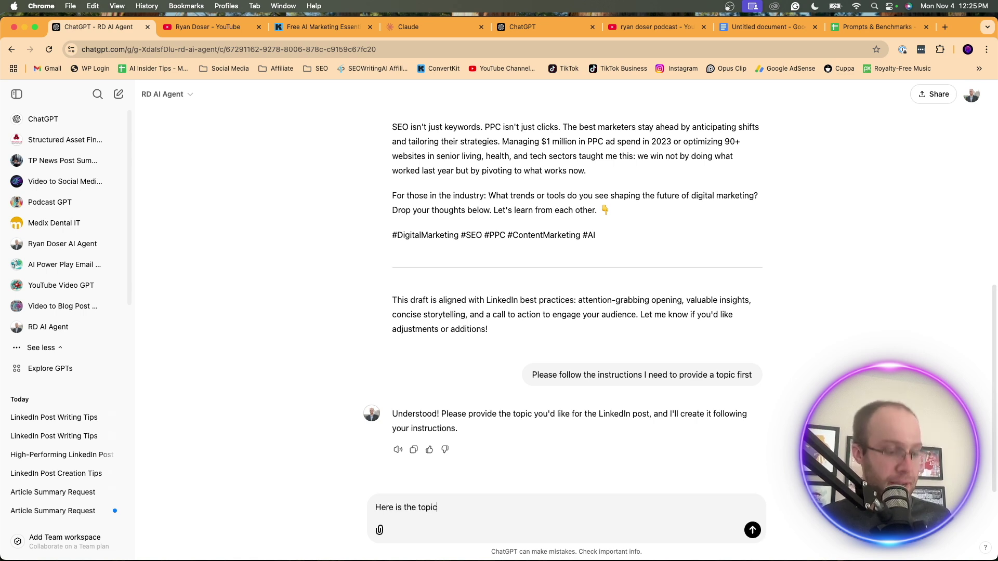
text( - 'Is SEO )
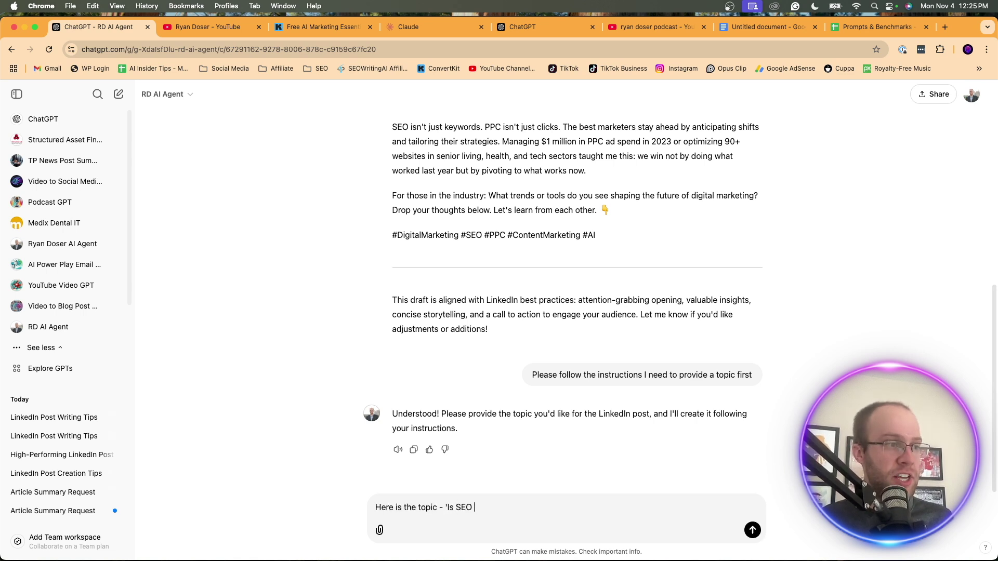
text(Dead in 2024?")
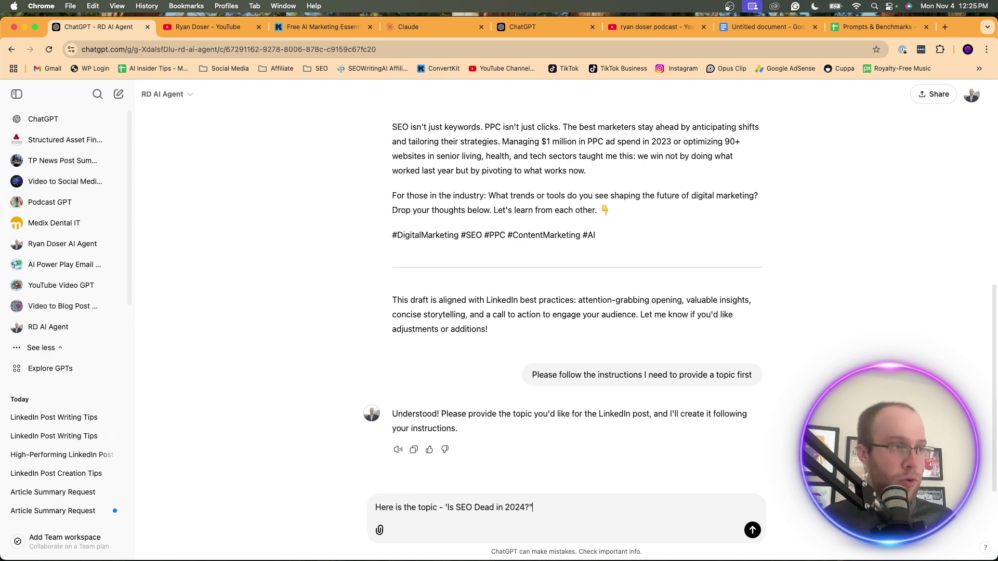
key(Return)
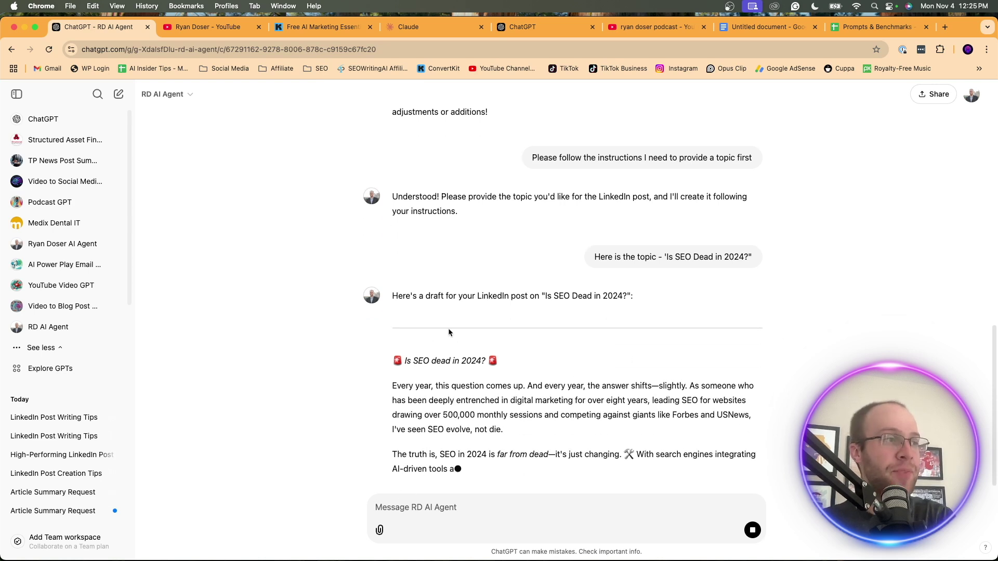
- Quote the draft passage on 500,000 monthly sessions and competing with Forbes and USNews, ending 'not die.'
drag(511, 338, 391, 274)
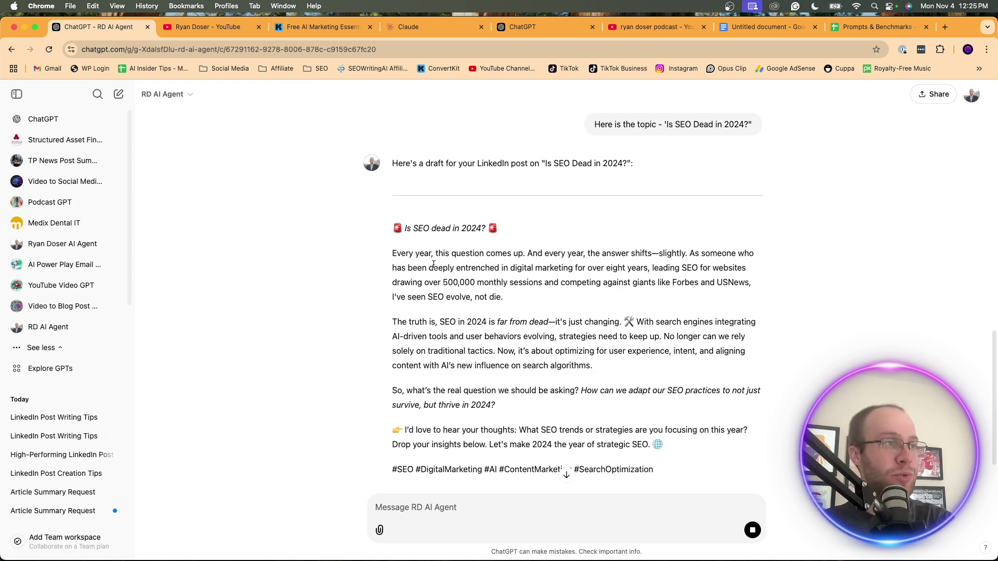
drag(408, 285, 661, 309)
click(661, 309)
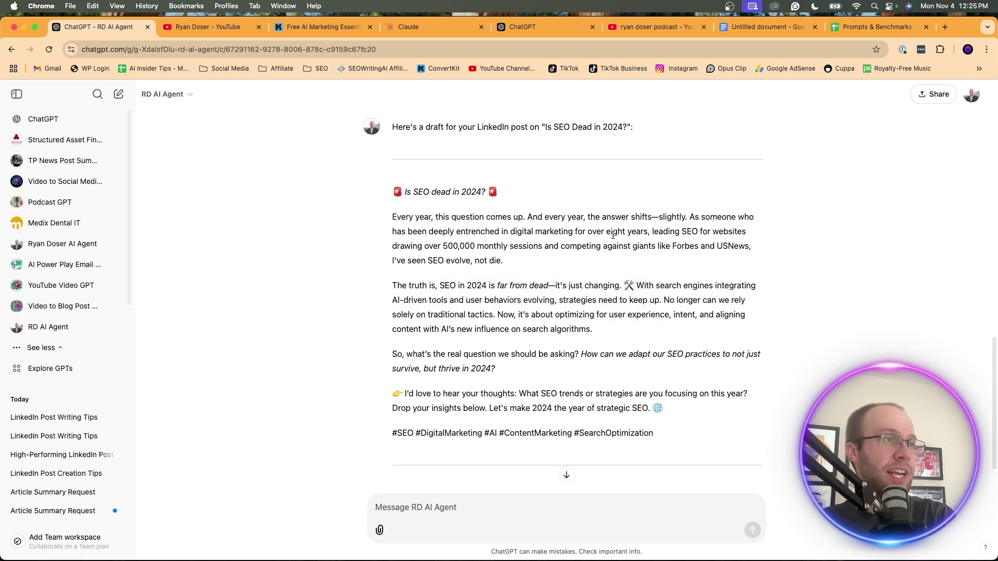
mouse_move(429, 232)
mouse_down()
mouse_move(720, 231)
mouse_move(453, 246)
mouse_move(470, 244)
mouse_move(694, 242)
mouse_move(453, 246)
mouse_move(428, 260)
mouse_move(512, 262)
mouse_up()
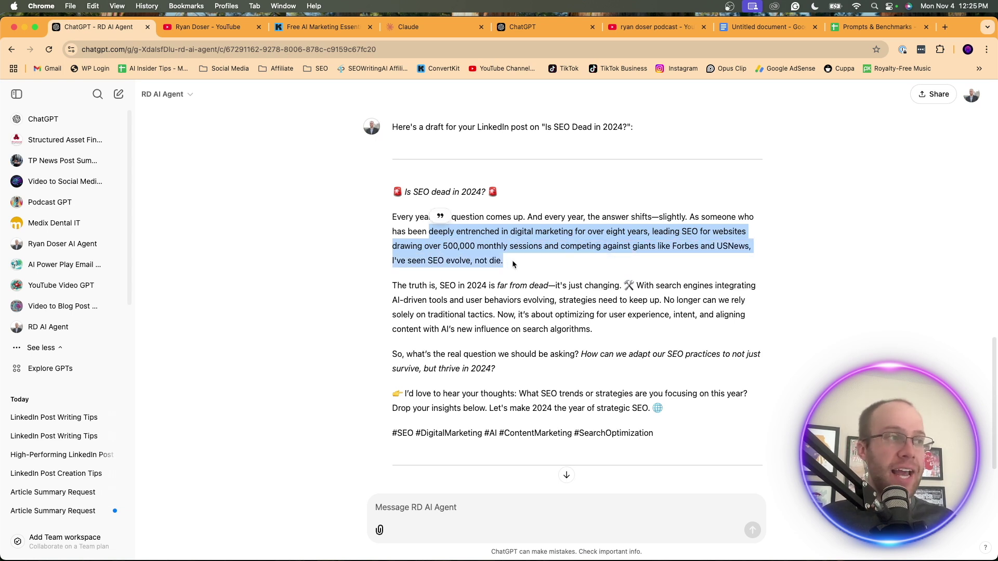
click(512, 263)
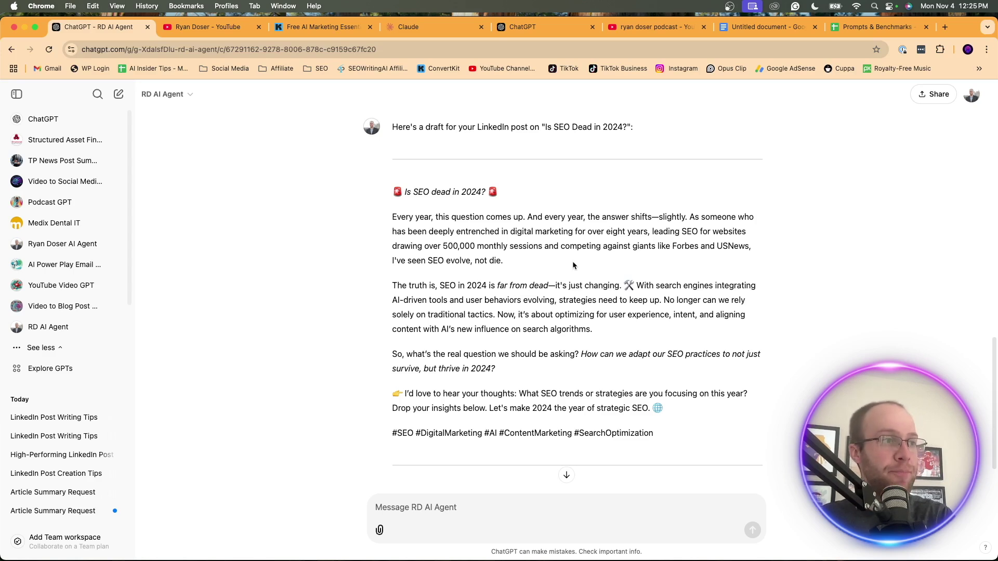
drag(754, 248, 527, 244)
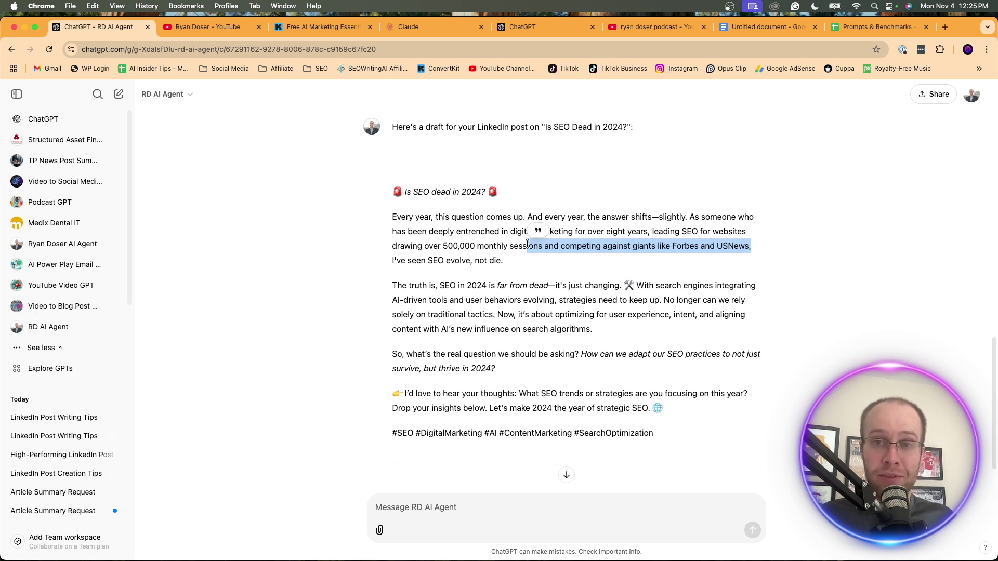
click(526, 245)
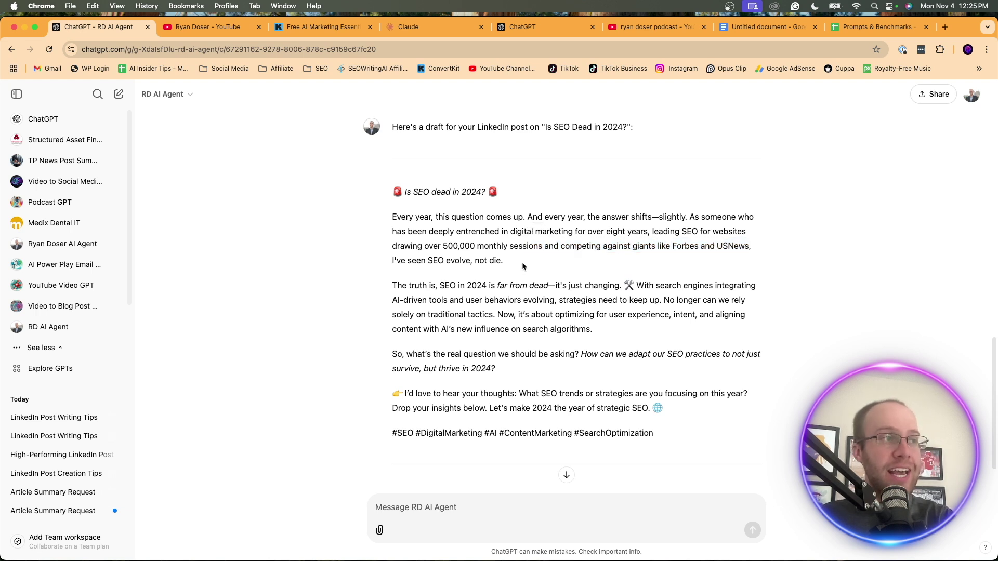
drag(521, 266, 432, 245)
click(442, 230)
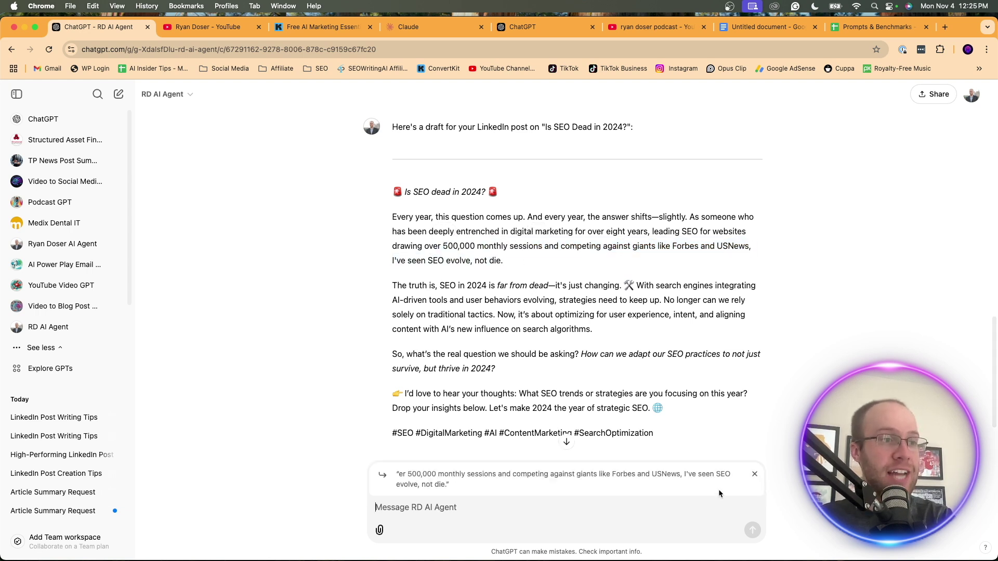
- Remove the quoted passage from the reply and highlight the draft's first three paragraphs
click(754, 474)
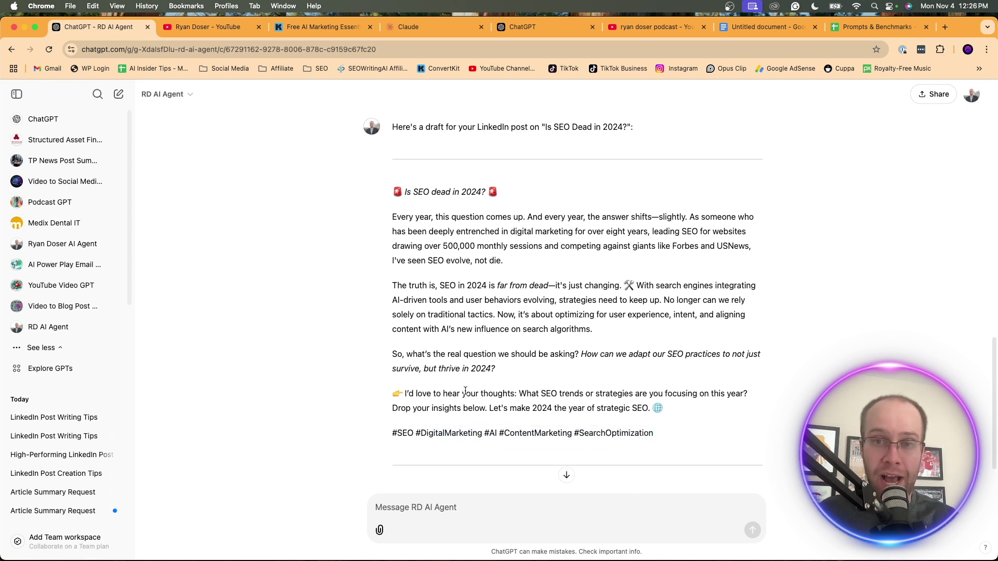
mouse_move(605, 338)
mouse_down()
mouse_move(470, 315)
mouse_move(411, 245)
mouse_up()
click(434, 239)
drag(498, 369, 401, 217)
click(425, 228)
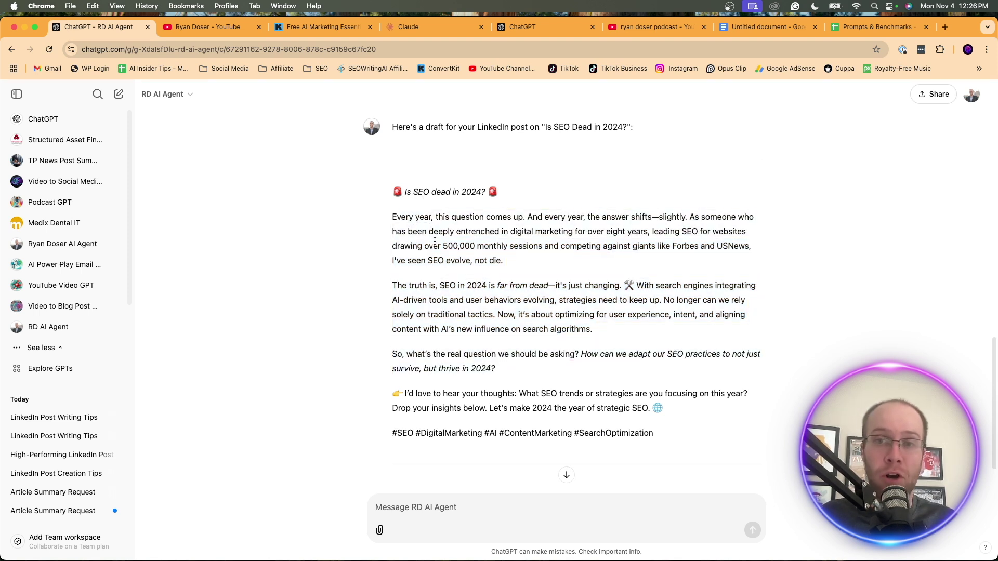
- Scroll through the rest of the LinkedIn draft down to its closing line
scroll(520, 328, down, 1)
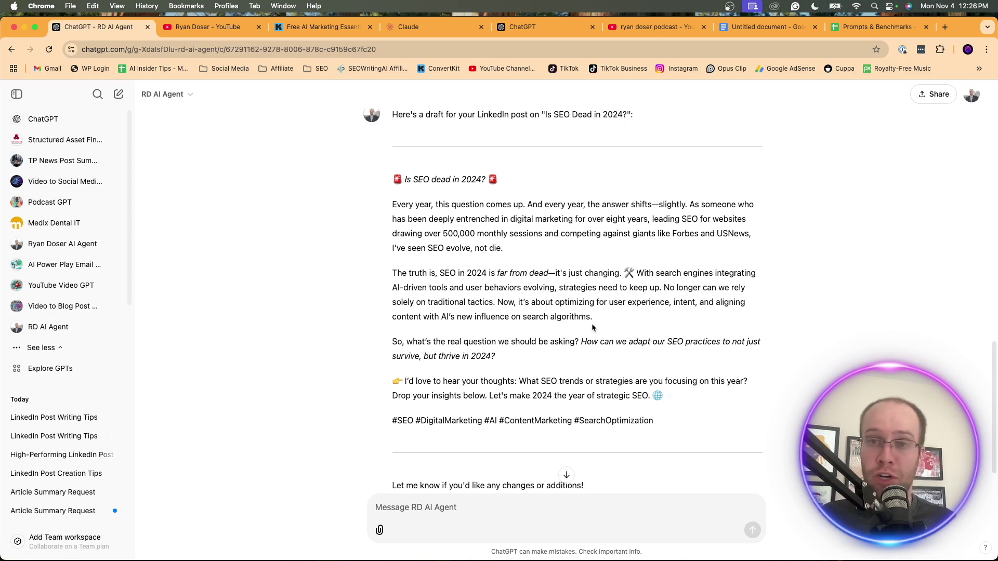
scroll(600, 319, down, 3)
scroll(595, 395, up, 3)
scroll(632, 395, down, 2)
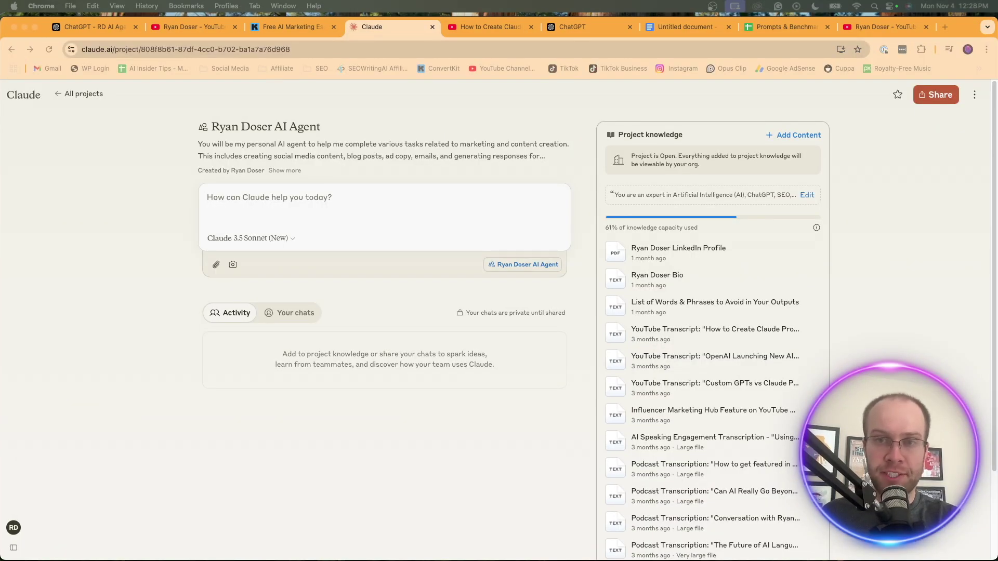
- Focus the Claude project's prompt field, then switch to the 'How to Create Claude Projects' YouTube tutorial
click(317, 420)
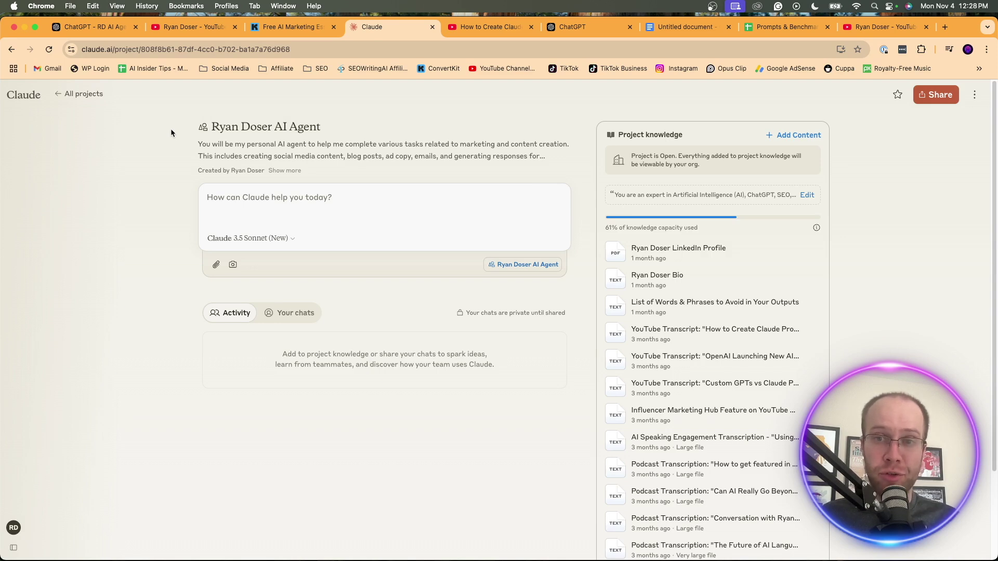
click(488, 27)
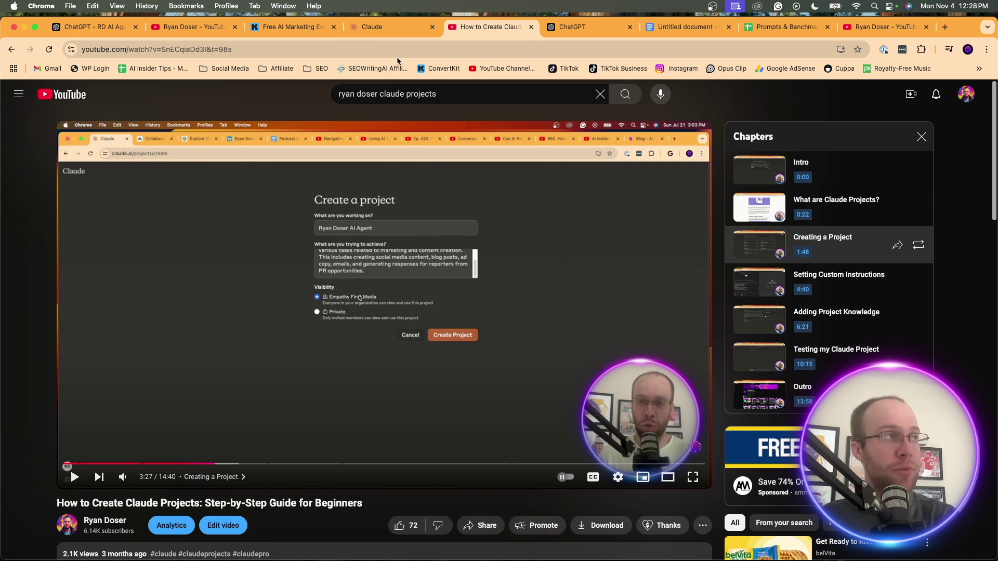
- Return to the Claude AI agent project page with its knowledge files at 61% capacity
click(387, 30)
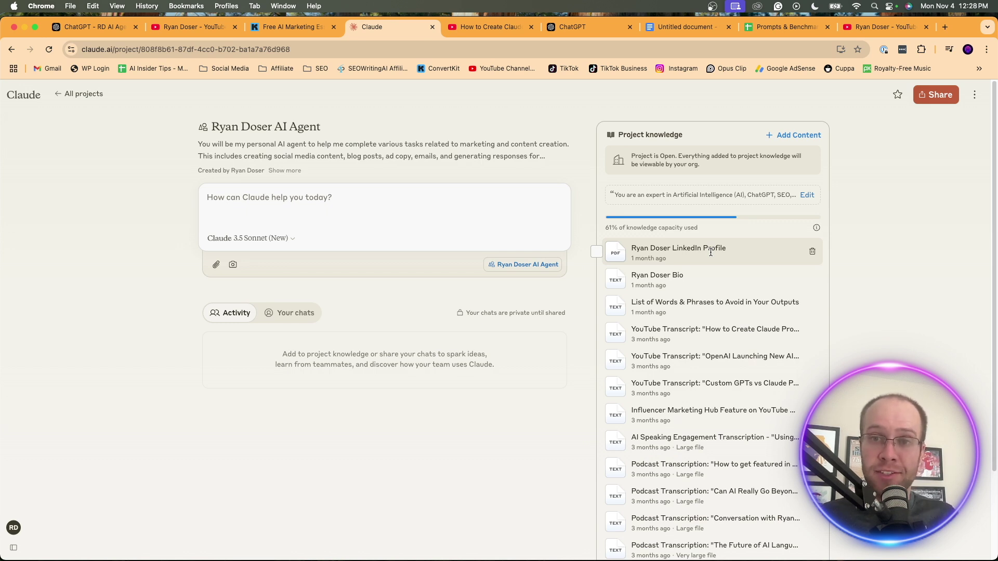
- Scroll through and inspect the project's knowledge file list
scroll(691, 322, down, 5)
scroll(677, 347, up, 5)
scroll(744, 232, down, 3)
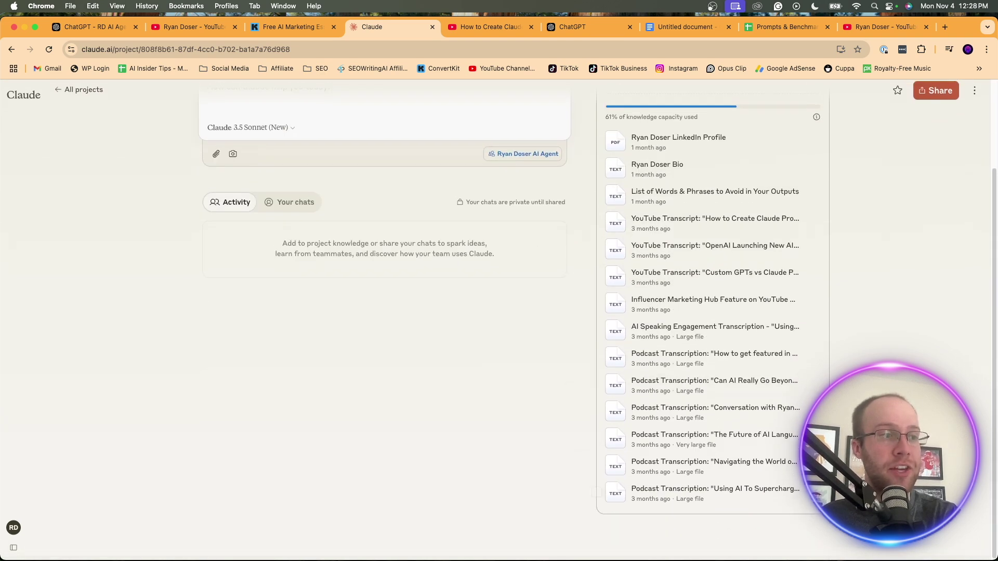
drag(811, 503, 603, 196)
click(875, 239)
scroll(875, 239, up, 3)
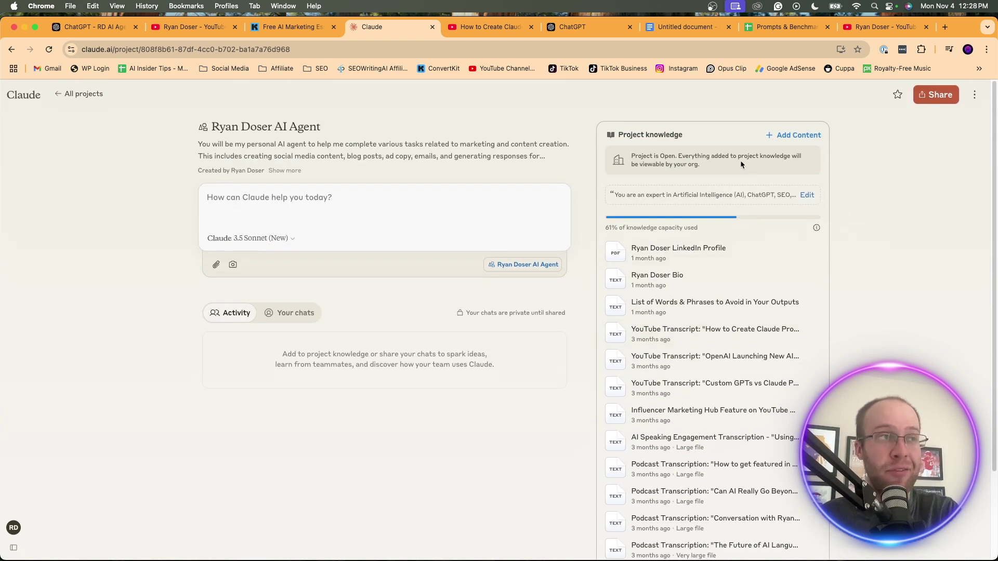
- Check the available Claude models without changing them, then go back to the tutorial video
click(261, 240)
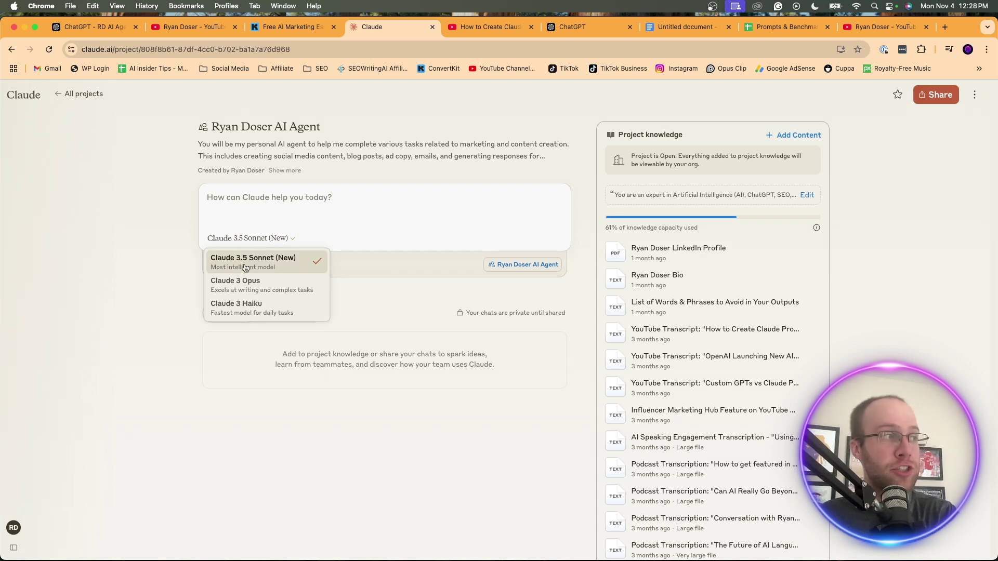
click(184, 260)
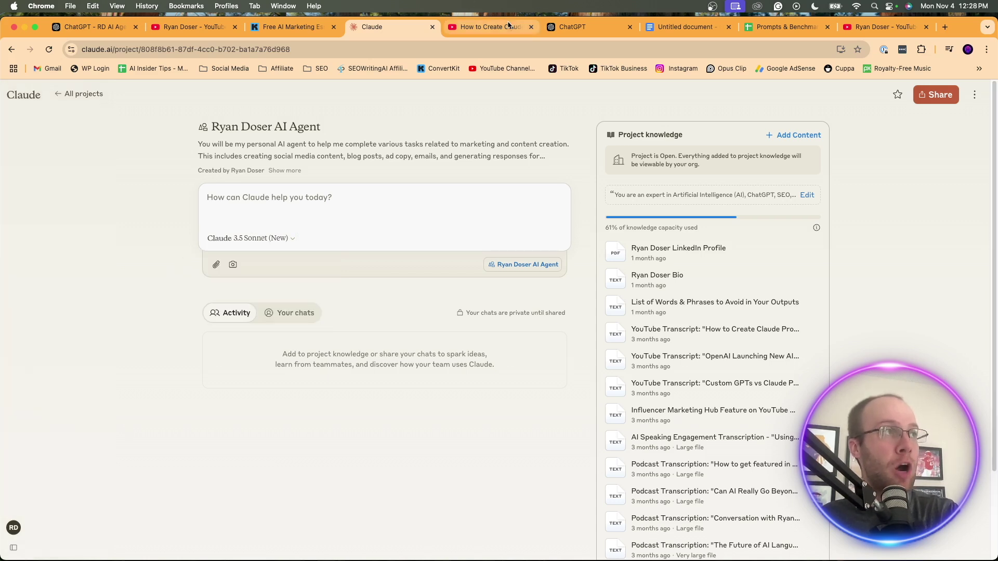
click(508, 26)
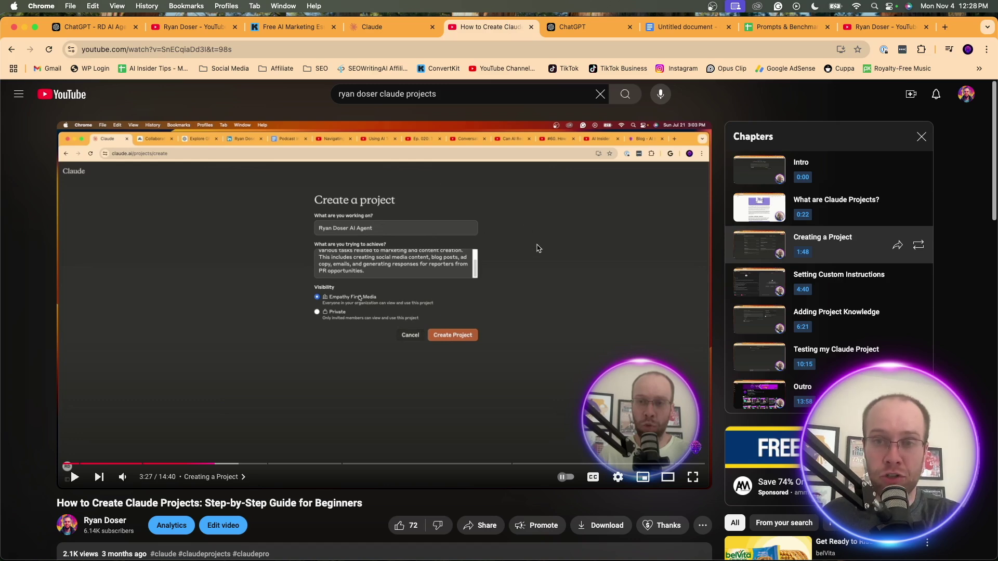